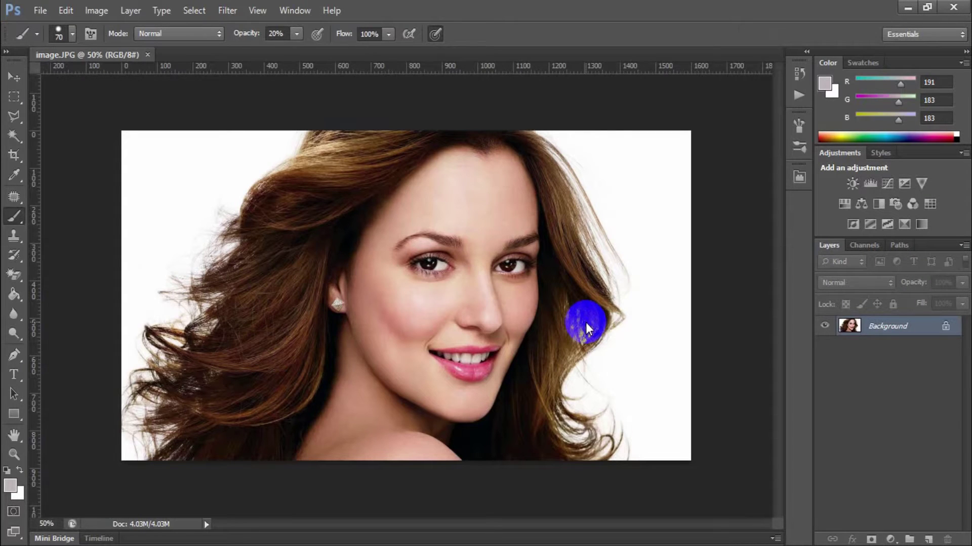
# Step: Duplicate the Background layer as a new layer named Layer-1
pyautogui.rightClick(888, 332)
pyautogui.click(880, 357)
pyautogui.write('Laye')
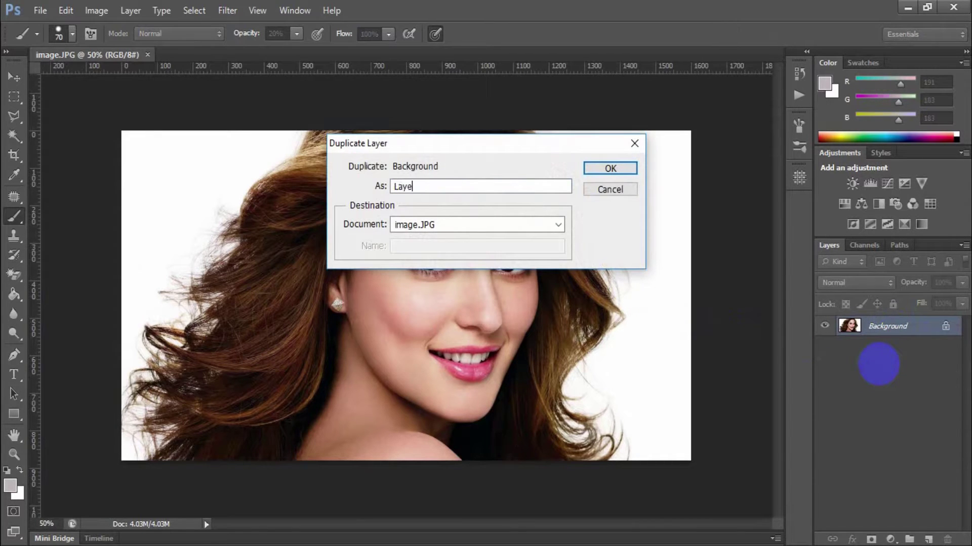
pyautogui.write('r-1')
pyautogui.click(618, 170)
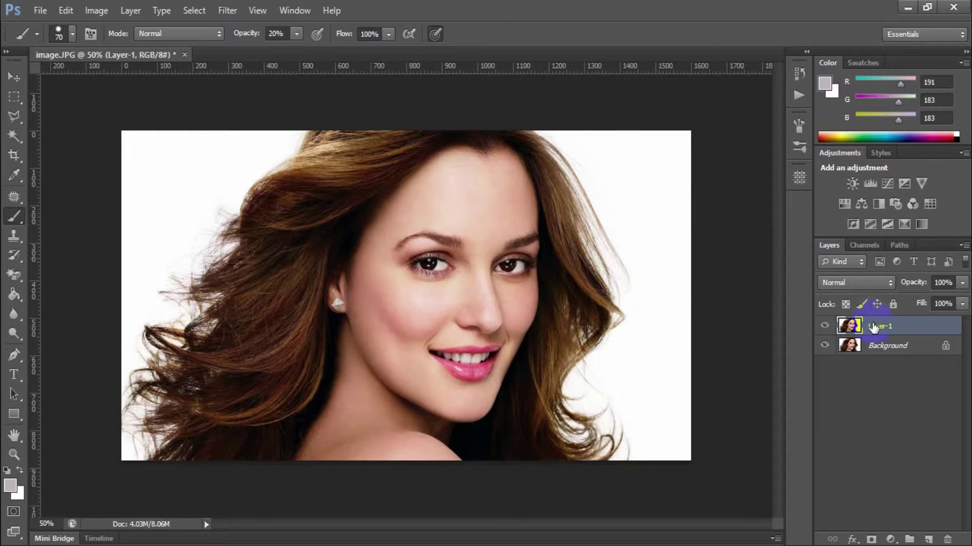
# Step: Desaturate Layer-1 to black and white
pyautogui.click(96, 11)
pyautogui.moveTo(107, 48)
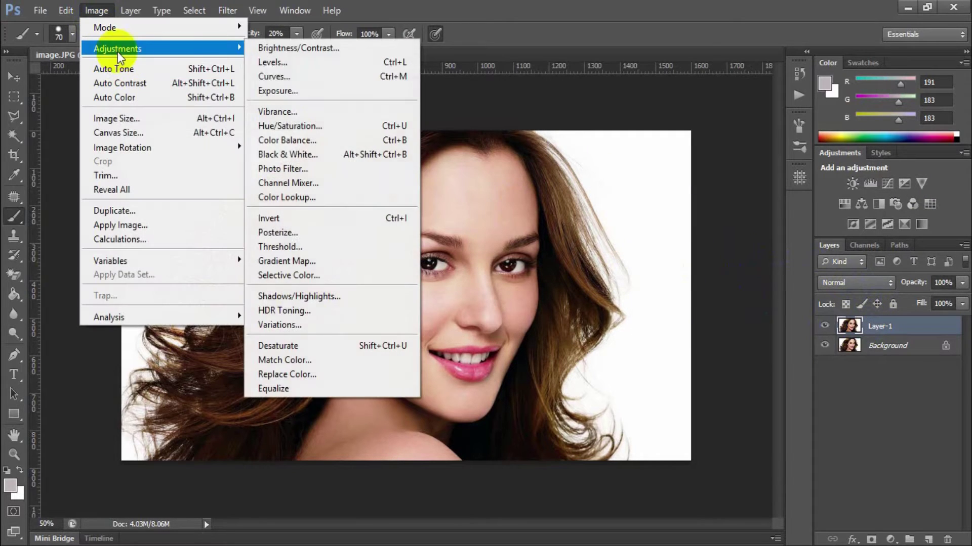
pyautogui.click(312, 344)
# Step: Duplicate the grayscale Layer-1 as Layer-1 copy
pyautogui.rightClick(879, 326)
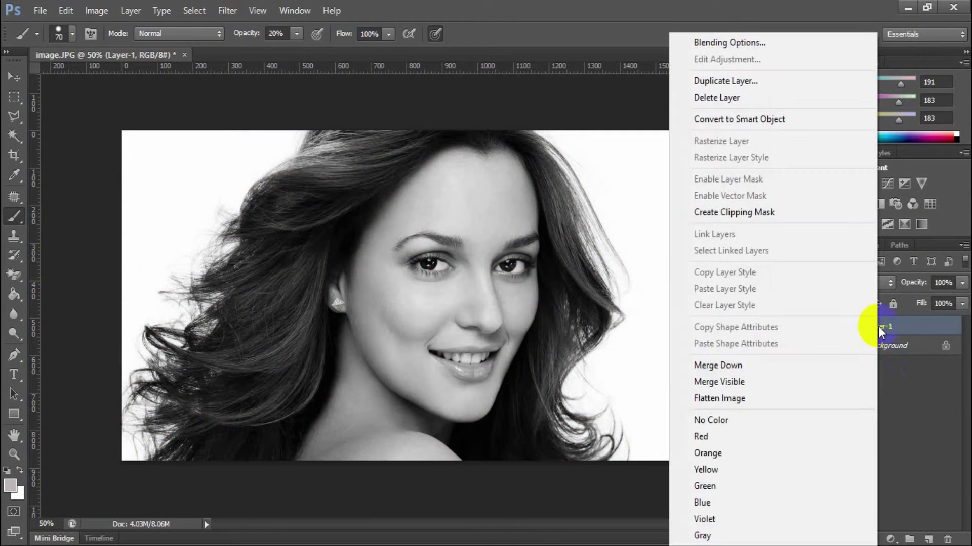
pyautogui.click(734, 84)
pyautogui.click(604, 167)
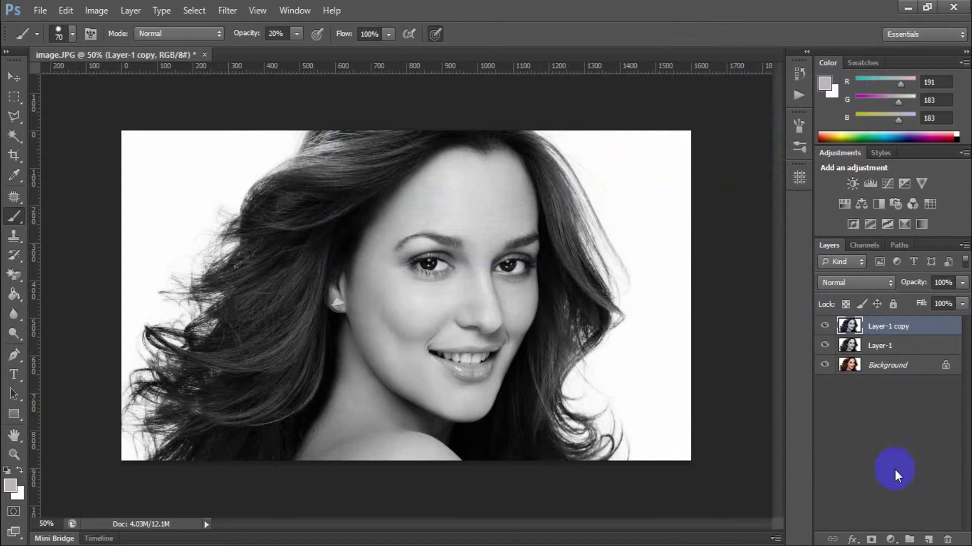
# Step: Invert Layer-1 copy and set its blend mode to Color Dodge
pyautogui.click(96, 11)
pyautogui.click(119, 48)
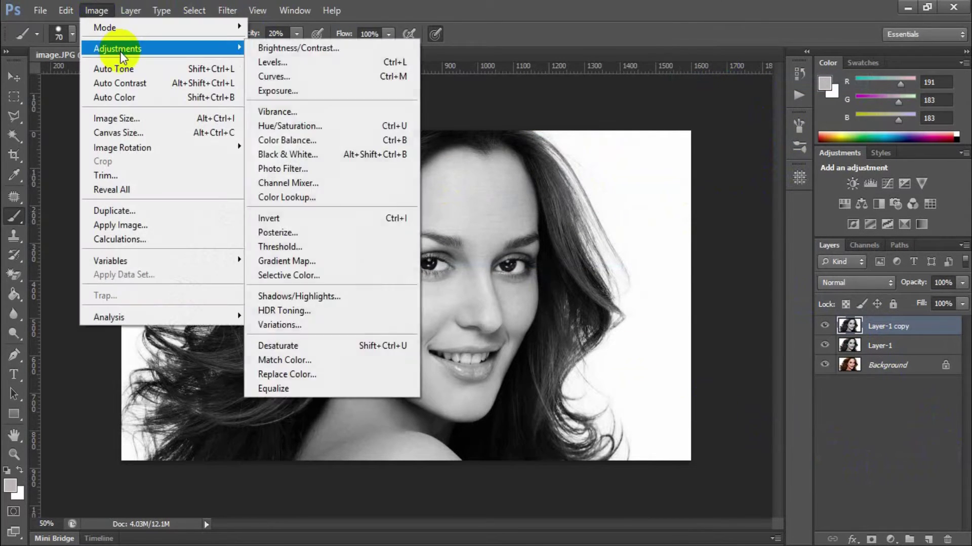
pyautogui.click(309, 218)
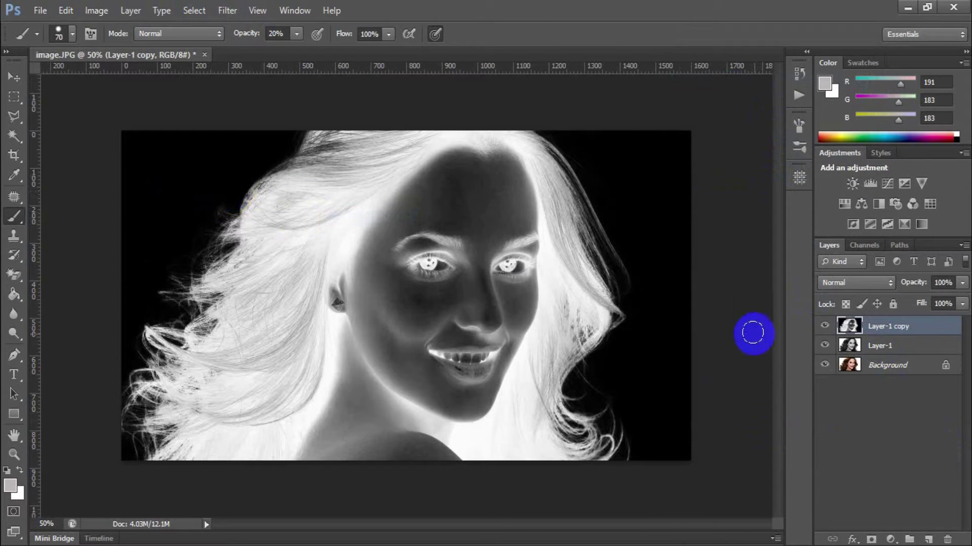
pyautogui.click(887, 283)
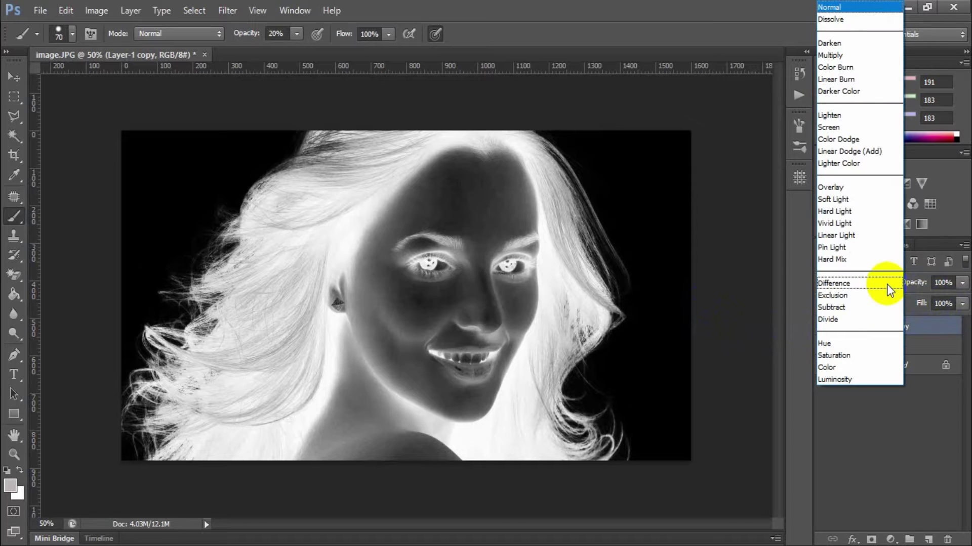
pyautogui.click(850, 139)
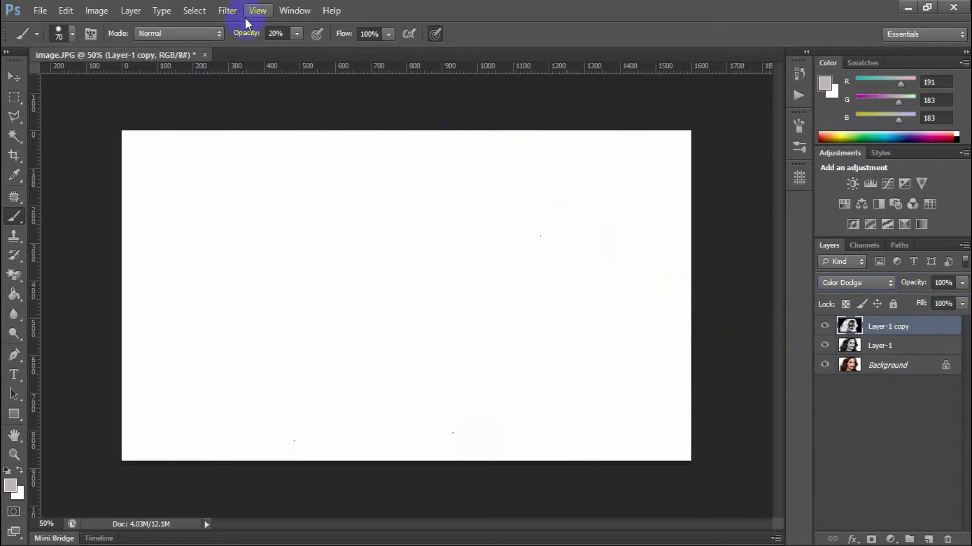
# Step: Apply a Gaussian Blur of 34.6 pixels radius to Layer-1 copy
pyautogui.click(227, 10)
pyautogui.moveTo(264, 160)
pyautogui.click(460, 265)
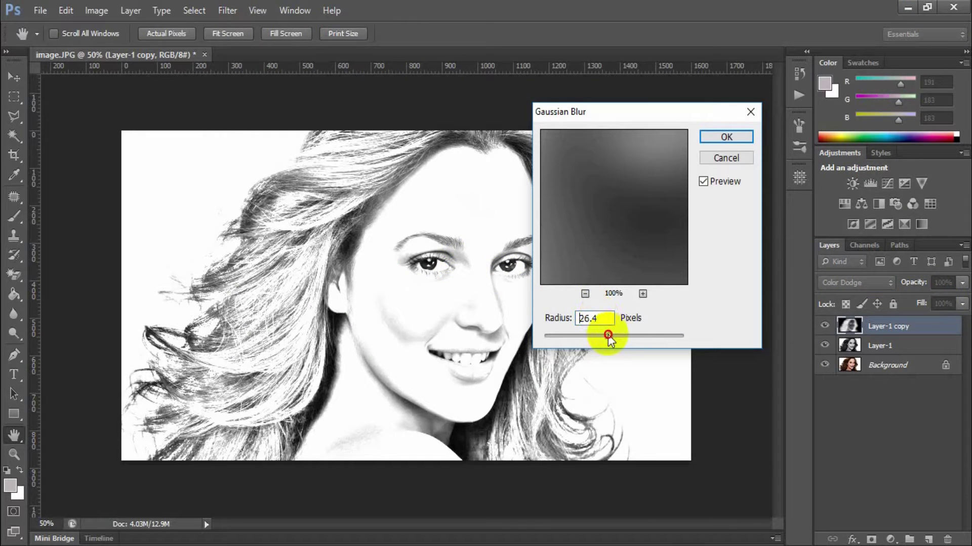
pyautogui.moveTo(608, 336)
pyautogui.mouseDown()
pyautogui.moveTo(581, 332)
pyautogui.moveTo(613, 338)
pyautogui.mouseUp()
pyautogui.click(727, 136)
pyautogui.press('b')
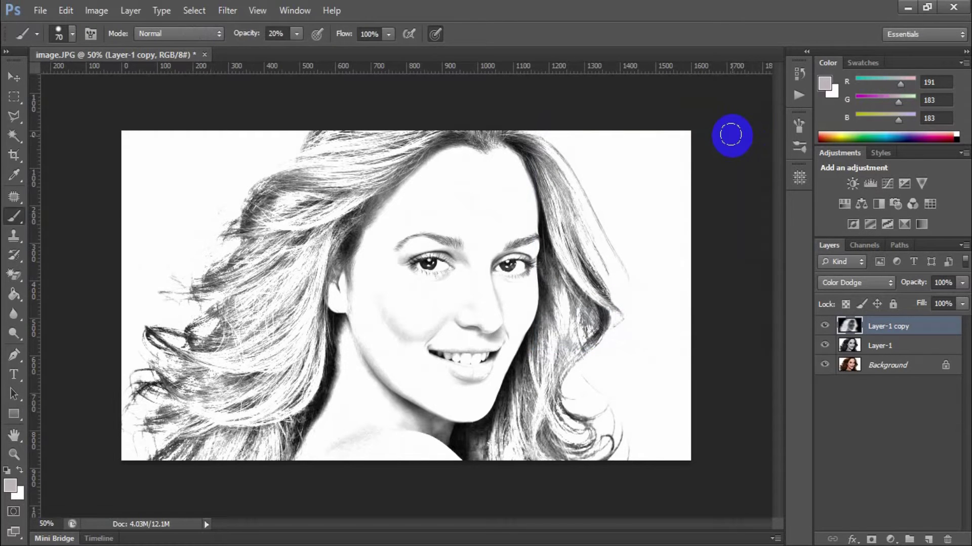
# Step: Set the foreground colour to black and pick a soft round brush preset
pyautogui.click(10, 486)
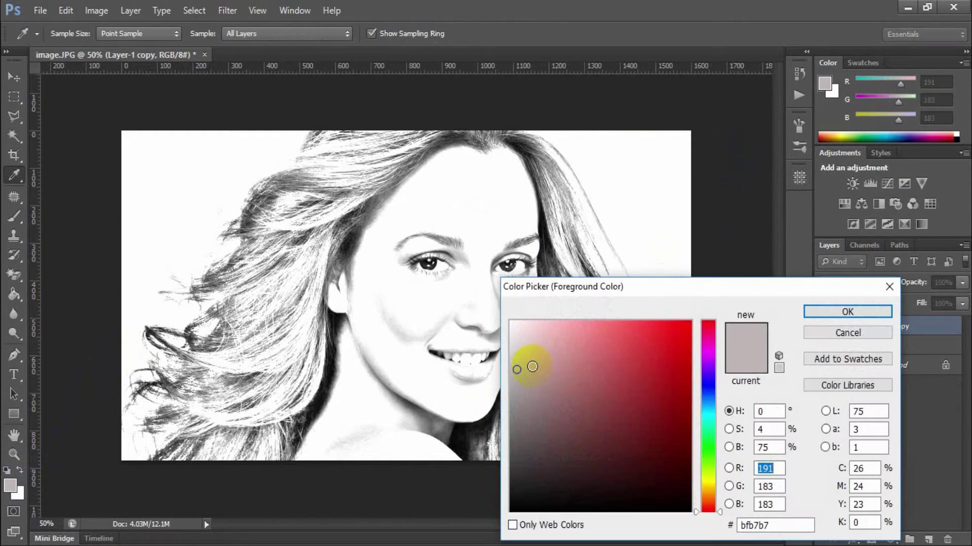
pyautogui.moveTo(512, 505); pyautogui.dragTo(483, 529)
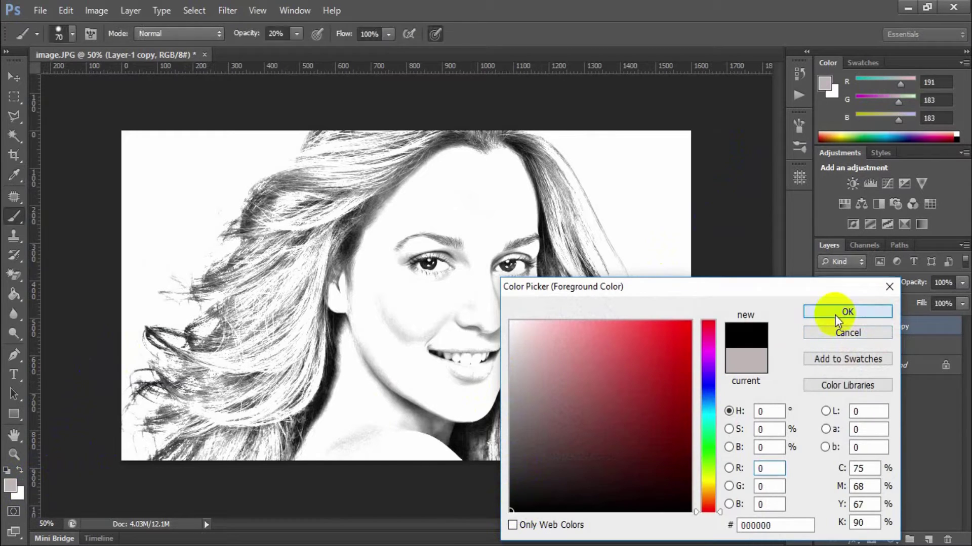
pyautogui.click(847, 312)
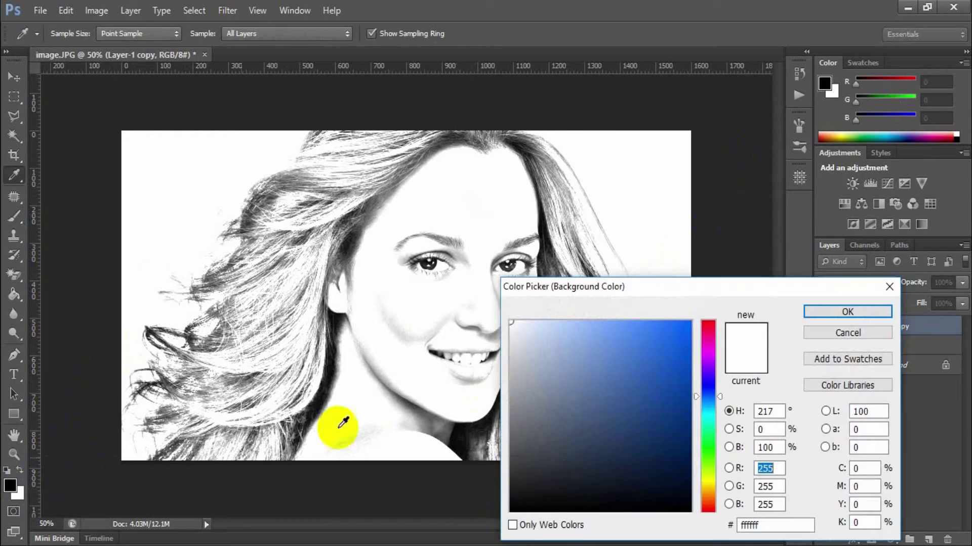
pyautogui.click(835, 312)
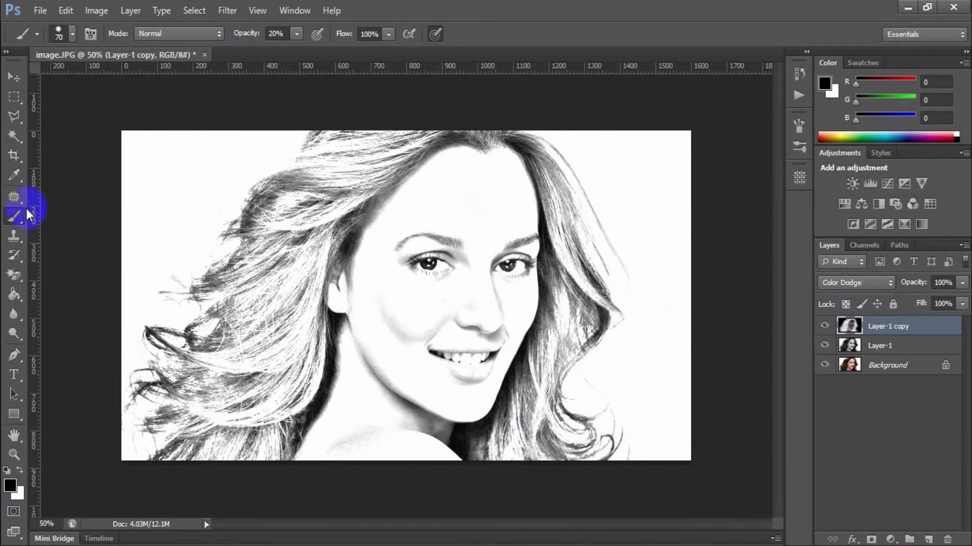
pyautogui.click(14, 215)
pyautogui.click(72, 33)
pyautogui.scroll(-5, 202, 196)
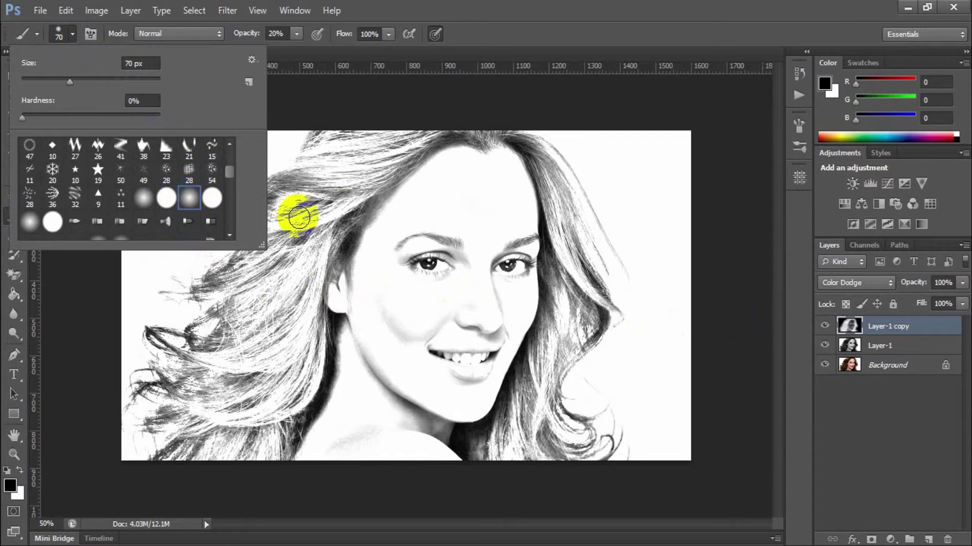
pyautogui.click(400, 144)
# Step: Paint soft black strokes over the hair, neck, cheek and forehead
pyautogui.moveTo(228, 386)
pyautogui.mouseDown()
pyautogui.moveTo(297, 391)
pyautogui.moveTo(300, 344)
pyautogui.moveTo(239, 281)
pyautogui.moveTo(380, 137)
pyautogui.moveTo(336, 202)
pyautogui.mouseUp()
pyautogui.click(329, 304)
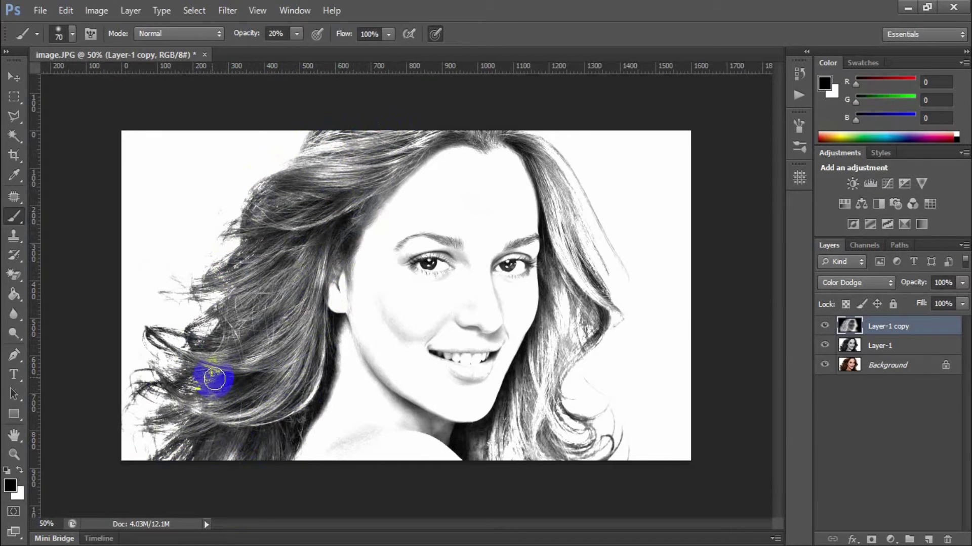
pyautogui.click(299, 152)
pyautogui.moveTo(527, 143)
pyautogui.mouseDown()
pyautogui.moveTo(629, 314)
pyautogui.moveTo(521, 445)
pyautogui.moveTo(611, 467)
pyautogui.moveTo(590, 445)
pyautogui.moveTo(340, 460)
pyautogui.mouseUp()
pyautogui.moveTo(404, 434)
pyautogui.mouseDown()
pyautogui.moveTo(357, 437)
pyautogui.moveTo(380, 390)
pyautogui.moveTo(347, 260)
pyautogui.moveTo(369, 206)
pyautogui.moveTo(457, 143)
pyautogui.mouseUp()
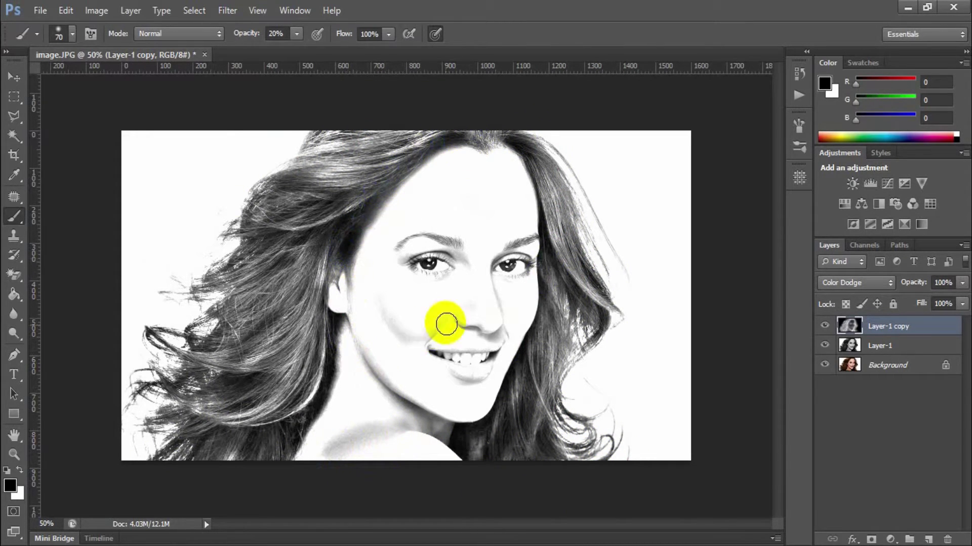
pyautogui.moveTo(445, 321)
pyautogui.mouseDown()
pyautogui.moveTo(391, 332)
pyautogui.moveTo(462, 315)
pyautogui.moveTo(474, 383)
pyautogui.mouseUp()
pyautogui.moveTo(463, 169)
pyautogui.mouseDown()
pyautogui.moveTo(416, 194)
pyautogui.moveTo(445, 169)
pyautogui.moveTo(497, 155)
pyautogui.moveTo(532, 168)
pyautogui.moveTo(510, 158)
pyautogui.moveTo(530, 211)
pyautogui.moveTo(413, 177)
pyautogui.moveTo(324, 264)
pyautogui.moveTo(509, 177)
pyautogui.moveTo(586, 235)
pyautogui.moveTo(383, 452)
pyautogui.moveTo(344, 331)
pyautogui.moveTo(411, 453)
pyautogui.moveTo(429, 426)
pyautogui.moveTo(469, 180)
pyautogui.moveTo(429, 185)
pyautogui.moveTo(602, 234)
pyautogui.moveTo(344, 167)
pyautogui.mouseUp()
# Step: Add a new empty layer on top and name it Layer 2
pyautogui.click(665, 323)
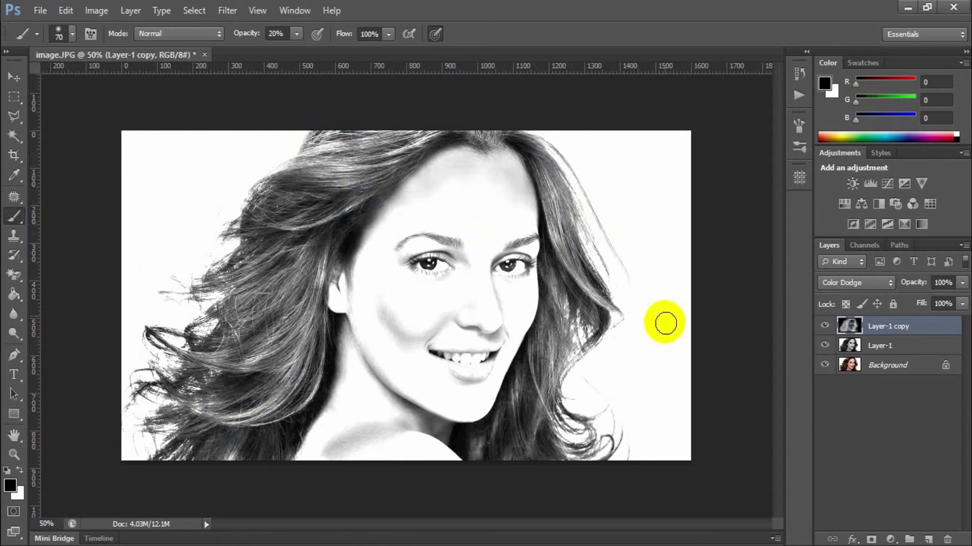
pyautogui.click(929, 539)
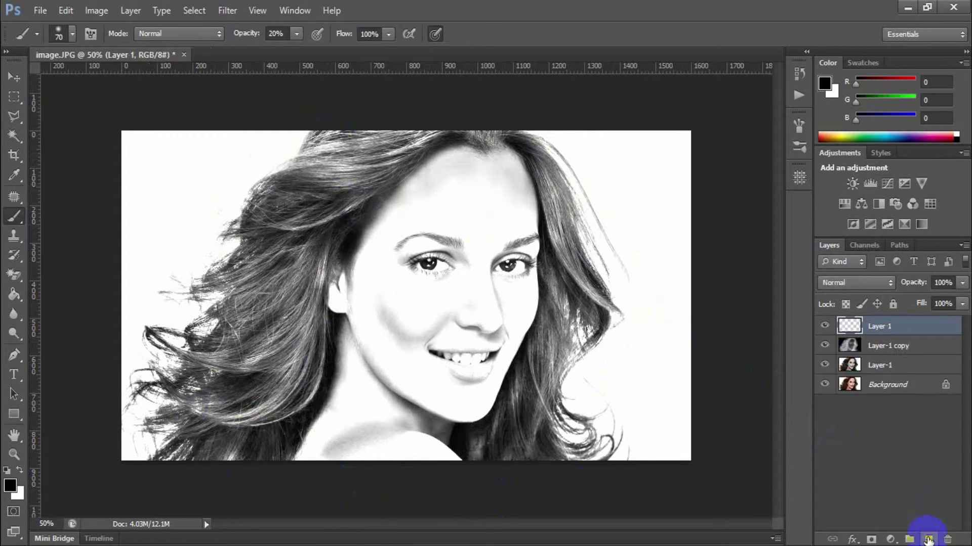
pyautogui.doubleClick(889, 327)
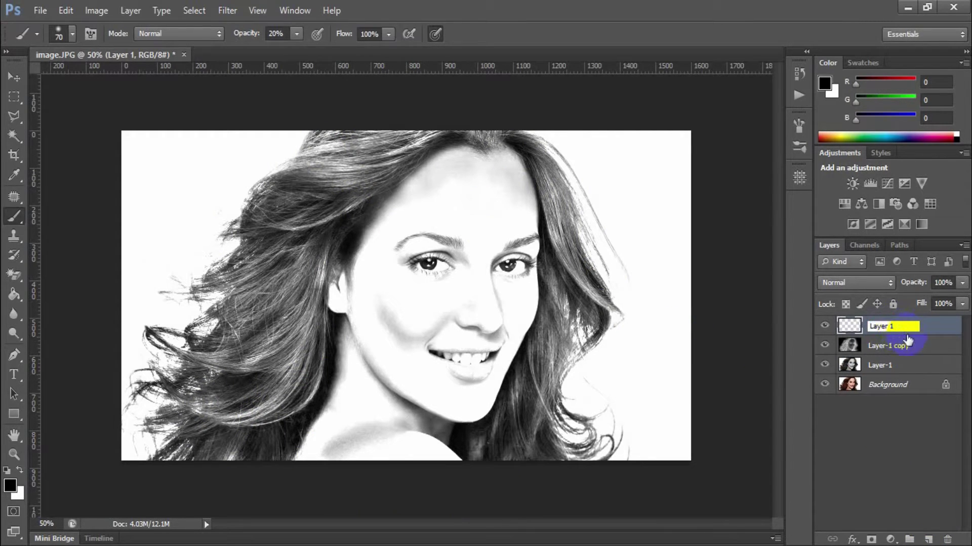
pyautogui.write('Layer 2')
pyautogui.click(883, 454)
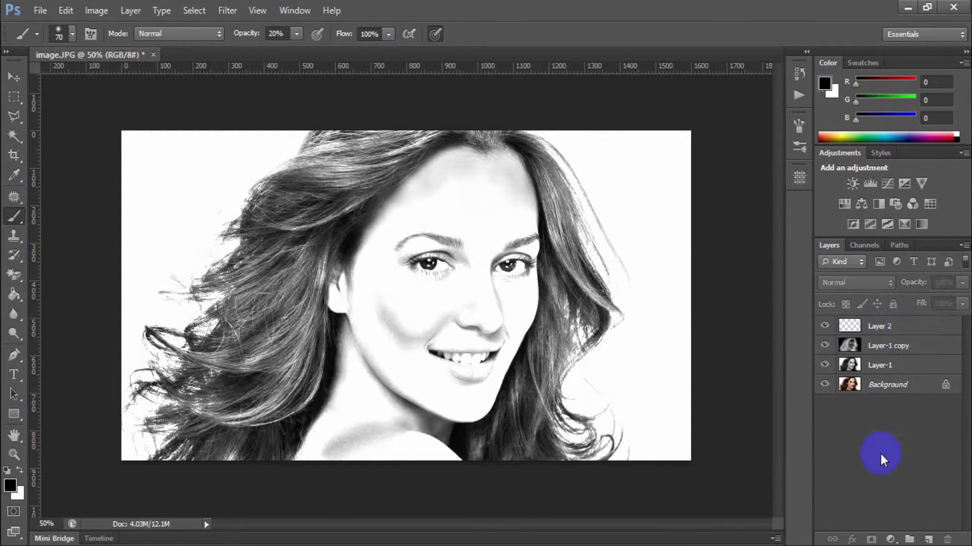
# Step: Set the foreground colour to light grey #bfb7b7
pyautogui.click(10, 484)
pyautogui.click(789, 526)
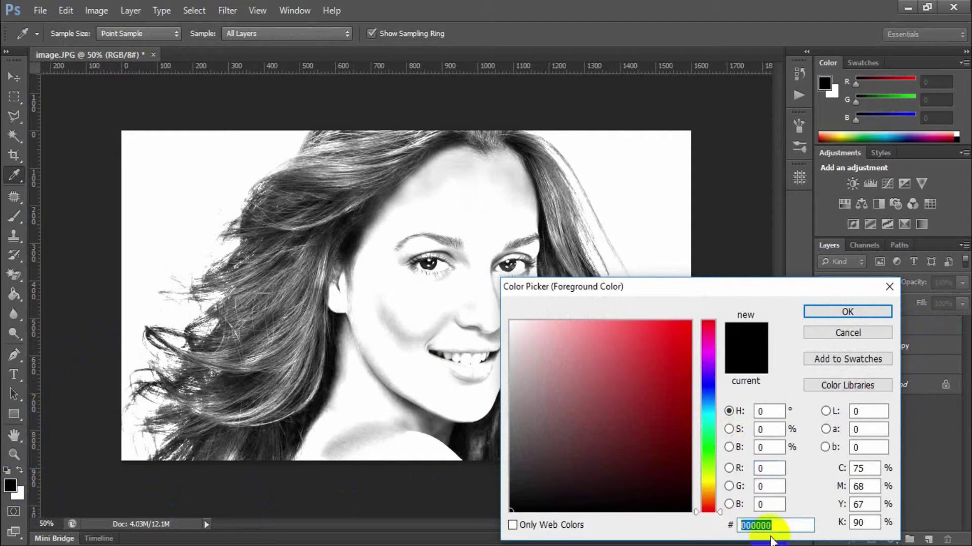
pyautogui.write('bf')
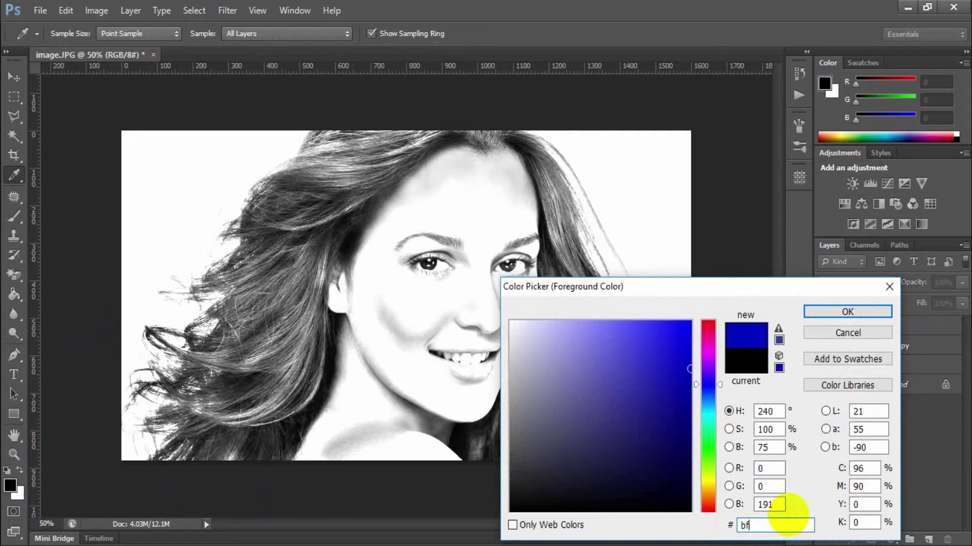
pyautogui.write('b7b7')
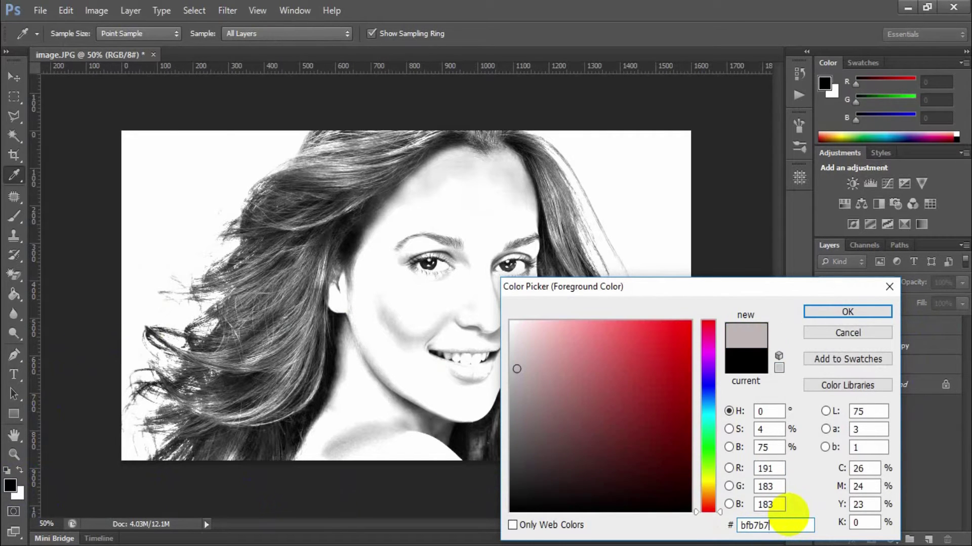
pyautogui.click(848, 312)
# Step: Choose a soft round brush and dab faint grey dots over the left background, hair and neck
pyautogui.press('b')
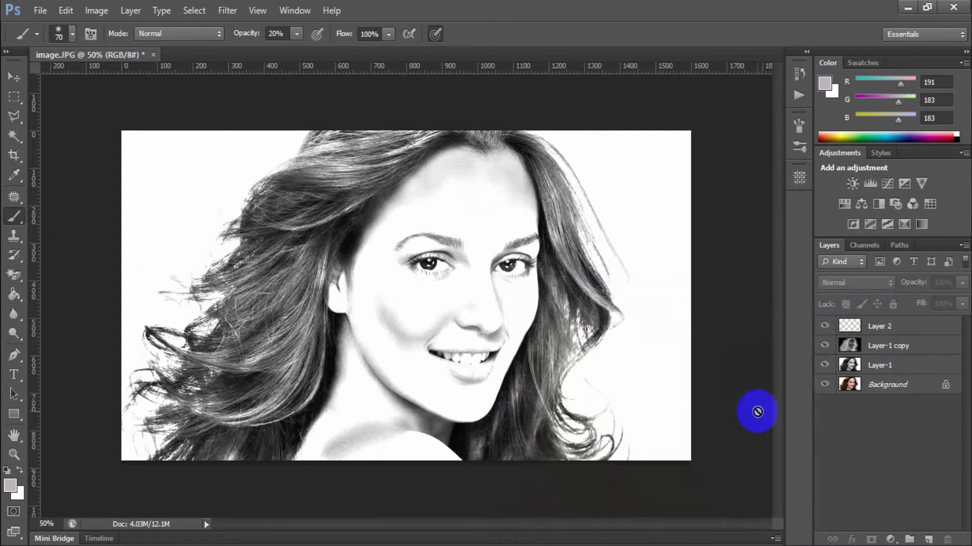
pyautogui.click(68, 34)
pyautogui.doubleClick(162, 201)
pyautogui.click(143, 156)
pyautogui.click(188, 157)
pyautogui.click(248, 152)
pyautogui.click(203, 180)
pyautogui.click(196, 238)
pyautogui.click(173, 204)
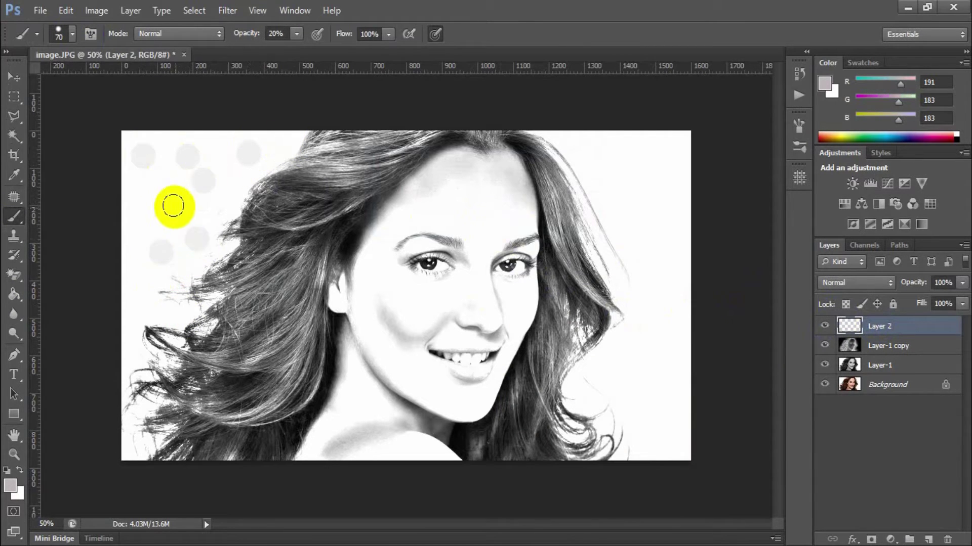
pyautogui.click(138, 204)
pyautogui.click(161, 251)
pyautogui.click(129, 278)
pyautogui.click(147, 392)
pyautogui.click(231, 390)
pyautogui.click(256, 284)
pyautogui.click(278, 450)
pyautogui.click(313, 410)
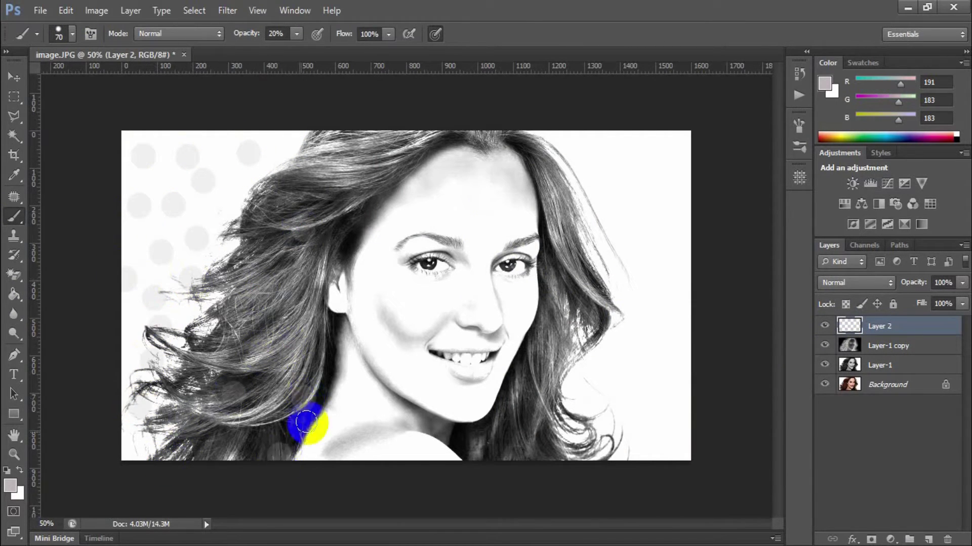
pyautogui.click(356, 215)
# Step: Dab faint grey dots over the face, neck, right-side hair and white area to the right
pyautogui.click(371, 339)
pyautogui.click(399, 377)
pyautogui.click(443, 400)
pyautogui.click(406, 262)
pyautogui.click(426, 201)
pyautogui.click(493, 186)
pyautogui.click(498, 143)
pyautogui.click(515, 199)
pyautogui.click(398, 315)
pyautogui.click(536, 340)
pyautogui.click(404, 425)
pyautogui.click(354, 397)
pyautogui.click(363, 453)
pyautogui.click(446, 450)
pyautogui.click(535, 426)
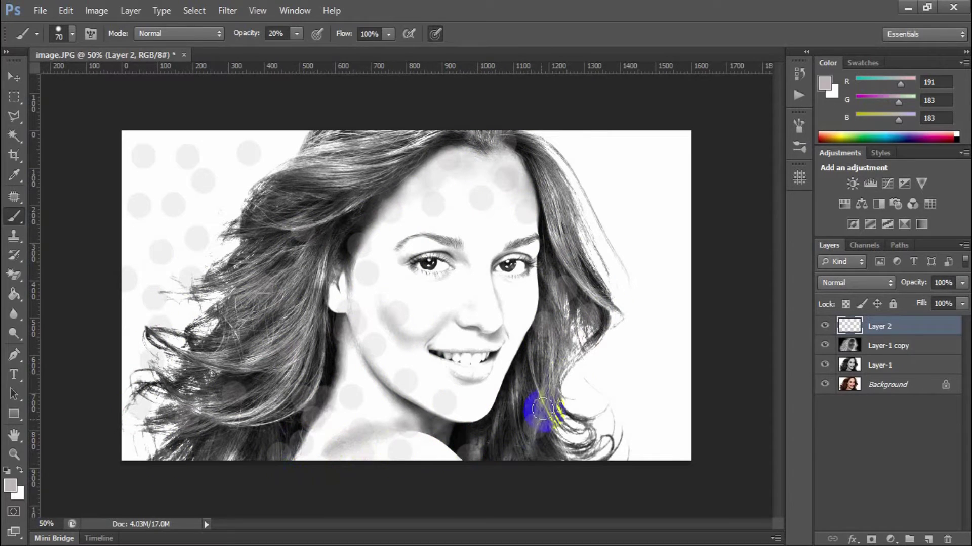
pyautogui.click(589, 400)
pyautogui.click(608, 353)
pyautogui.click(662, 350)
pyautogui.click(660, 275)
pyautogui.click(655, 234)
pyautogui.click(647, 189)
pyautogui.click(662, 149)
pyautogui.click(633, 150)
pyautogui.click(618, 181)
pyautogui.click(607, 223)
pyautogui.click(641, 333)
pyautogui.click(687, 311)
pyautogui.click(675, 433)
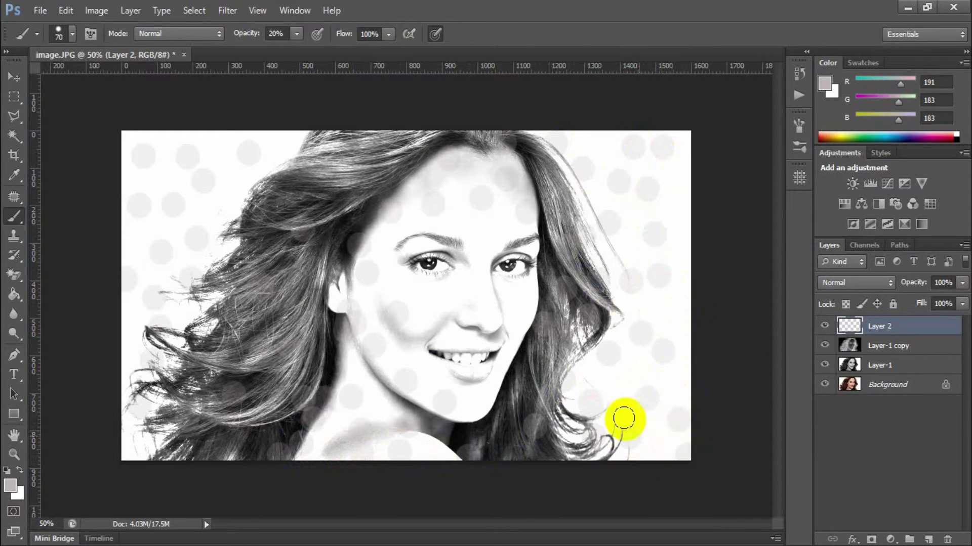
pyautogui.click(582, 358)
pyautogui.click(130, 373)
pyautogui.click(677, 451)
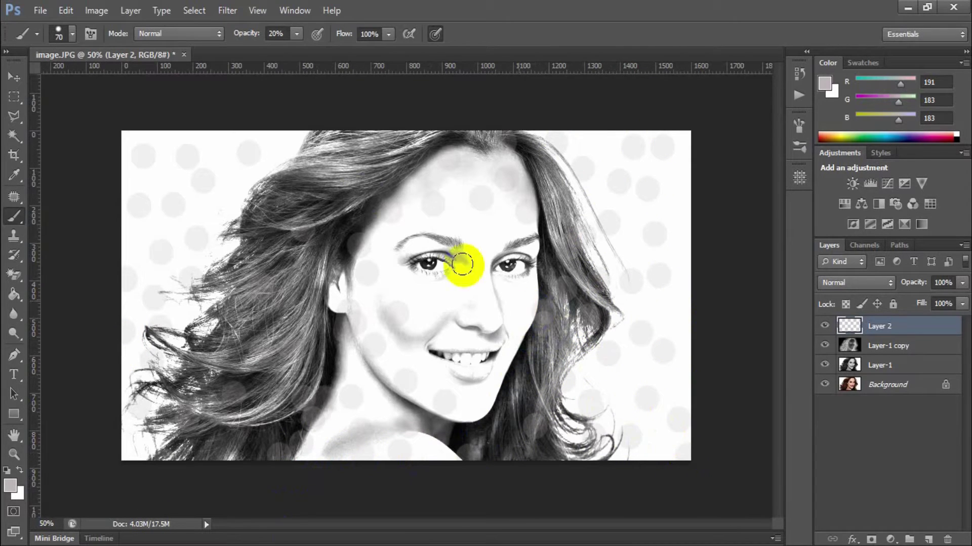
# Step: Apply a Motion Blur with -42° angle and 180-pixel distance to Layer 2
pyautogui.click(227, 10)
pyautogui.moveTo(250, 163)
pyautogui.click(459, 300)
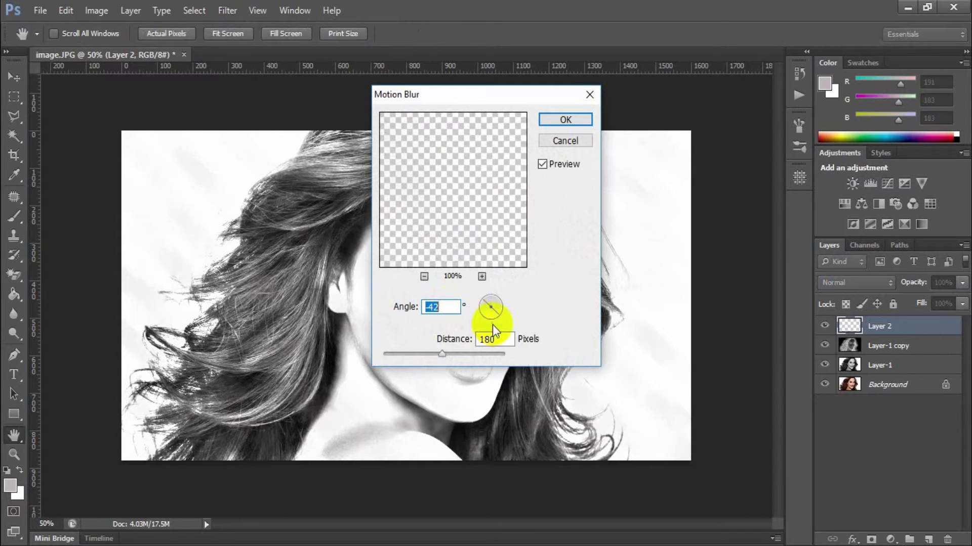
pyautogui.click(439, 308)
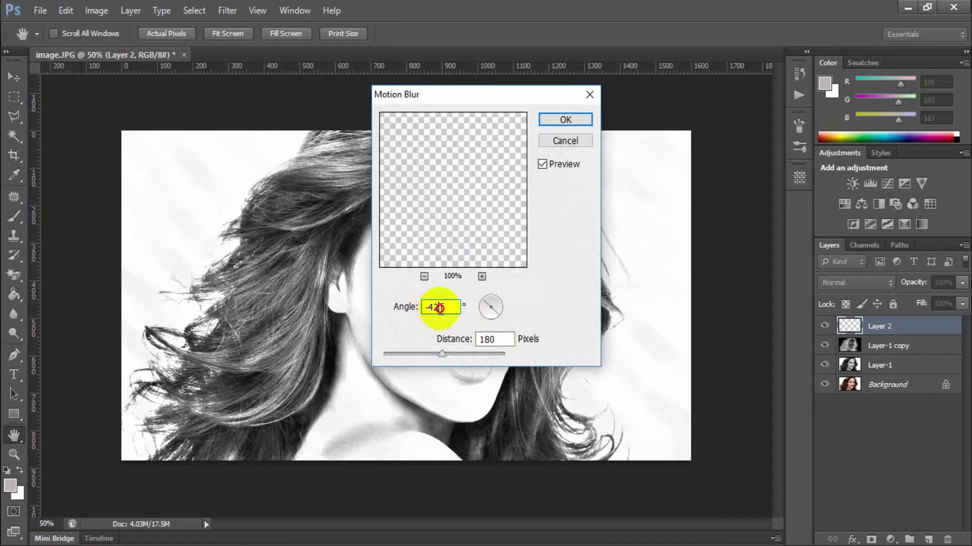
pyautogui.doubleClick(500, 339)
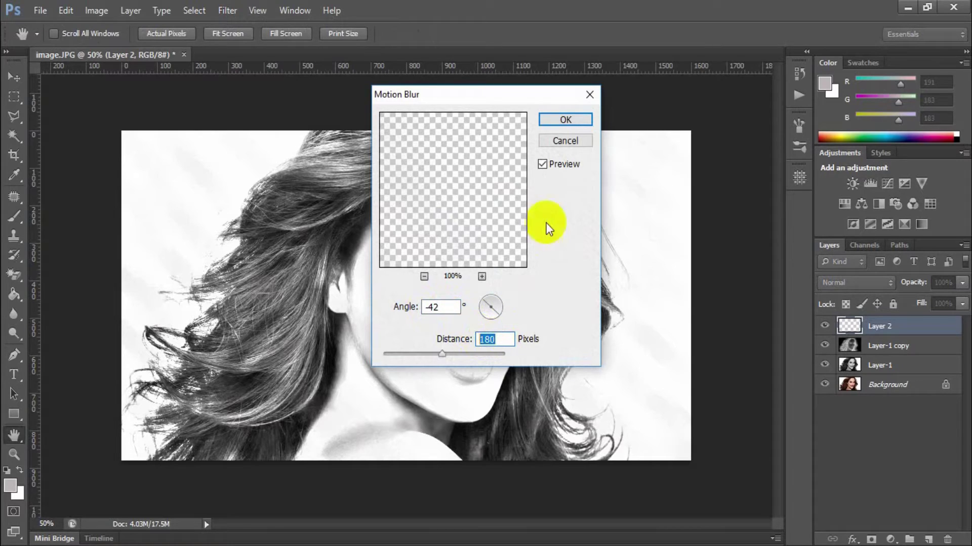
pyautogui.click(563, 121)
pyautogui.press('b')
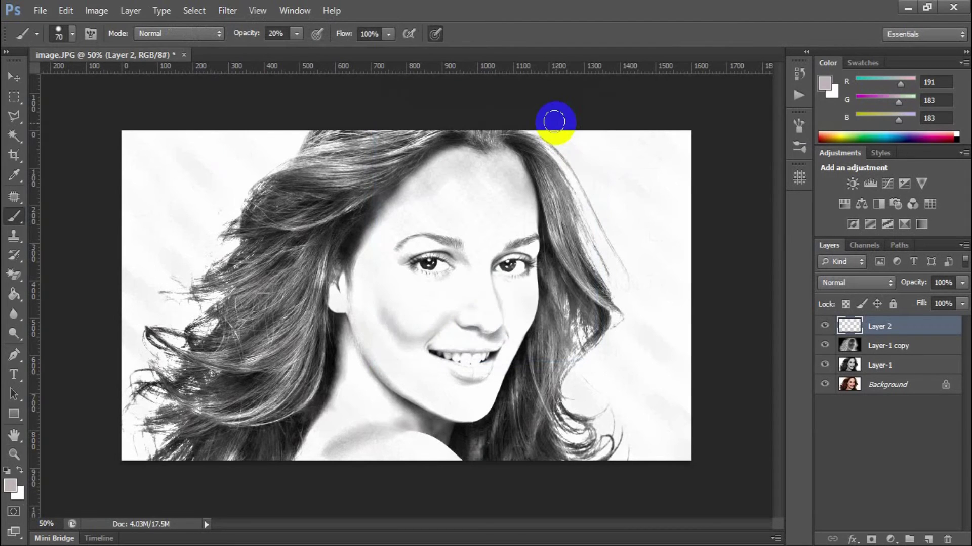
# Step: Add a Color Overlay to Layer 2 in grey RGB 69/69/69 (#454545)
pyautogui.rightClick(850, 325)
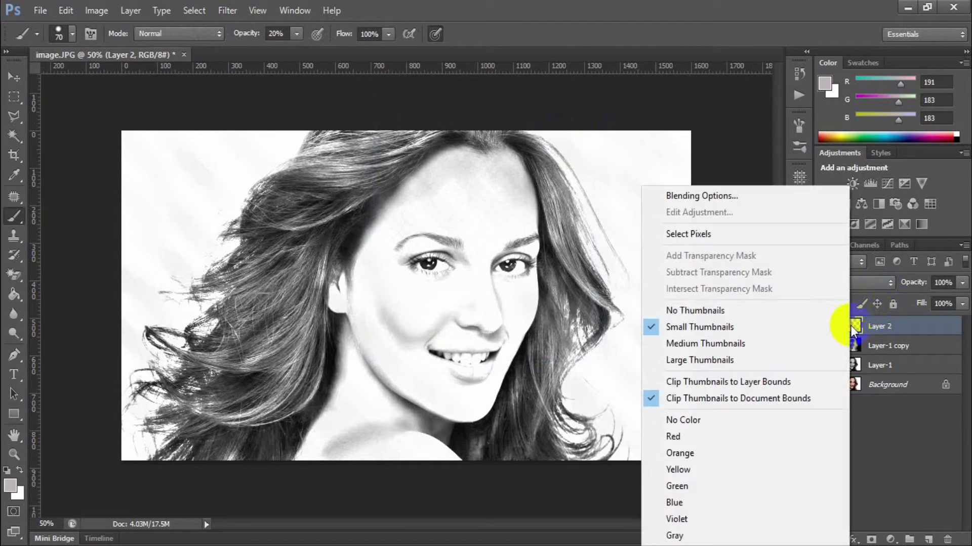
pyautogui.click(754, 203)
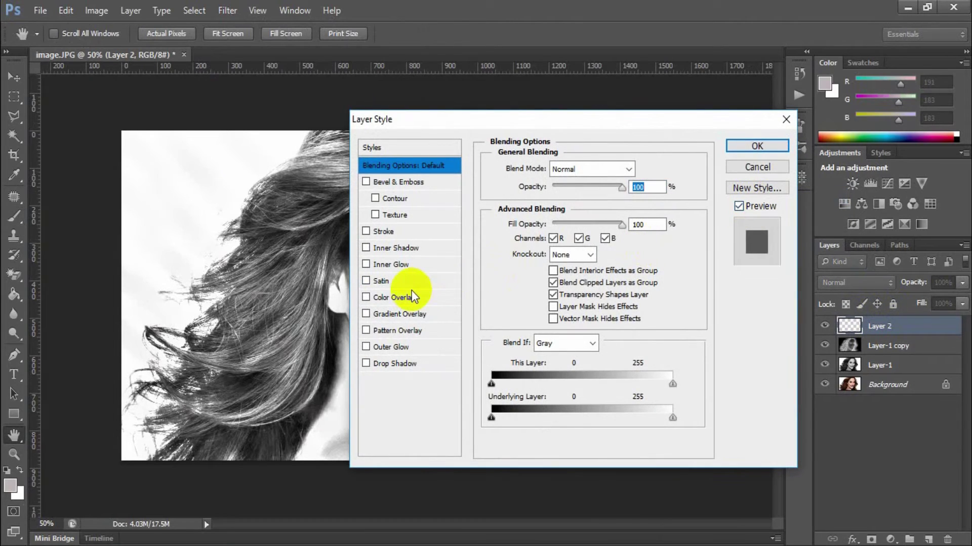
pyautogui.click(395, 298)
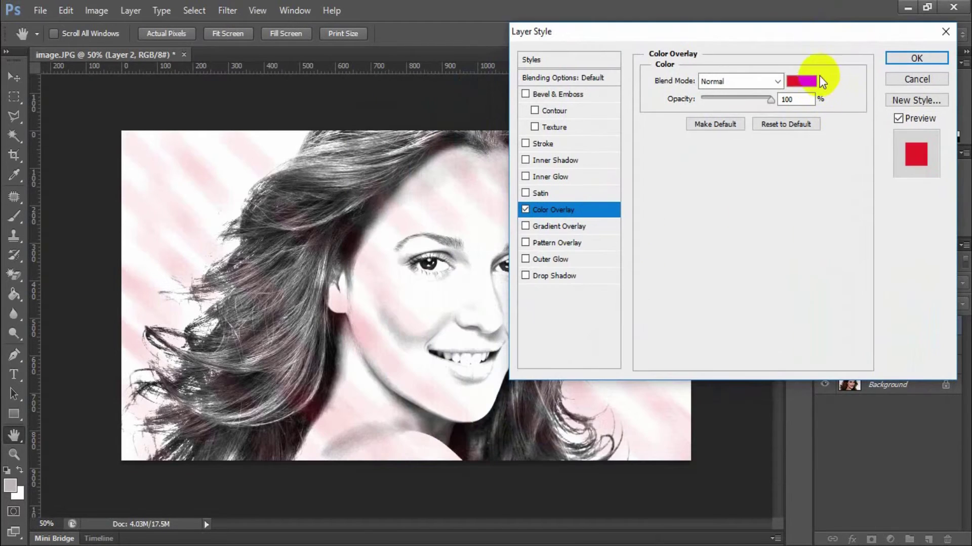
pyautogui.click(816, 79)
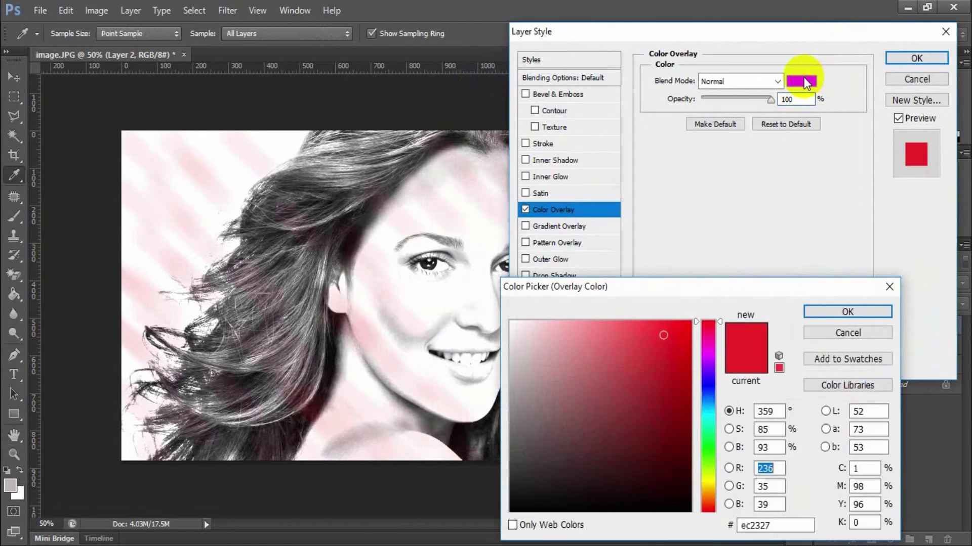
pyautogui.write('69')
pyautogui.click(750, 484)
pyautogui.write('69')
pyautogui.click(768, 505)
pyautogui.write('69')
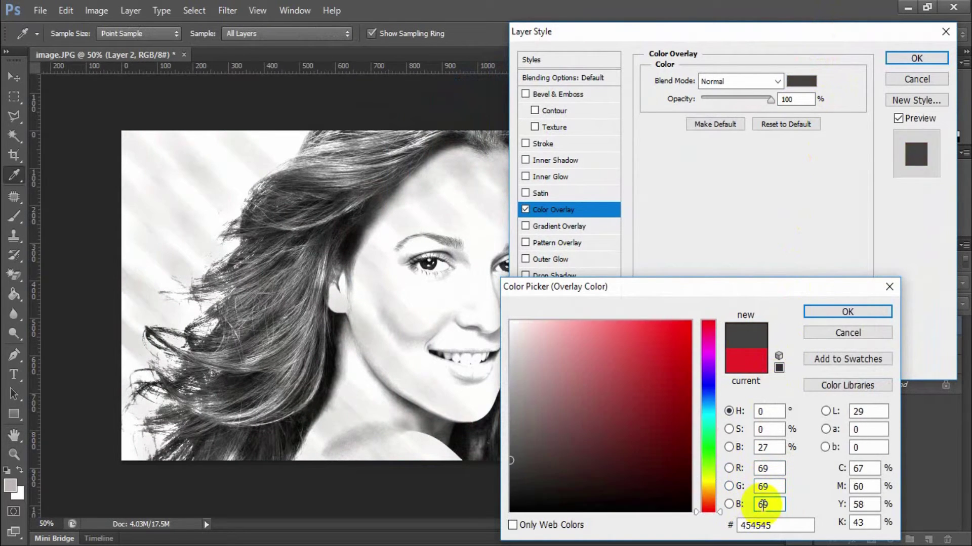
pyautogui.click(847, 312)
# Step: Lower the overlay opacity to about 42% and apply the layer style
pyautogui.moveTo(770, 100); pyautogui.dragTo(730, 103)
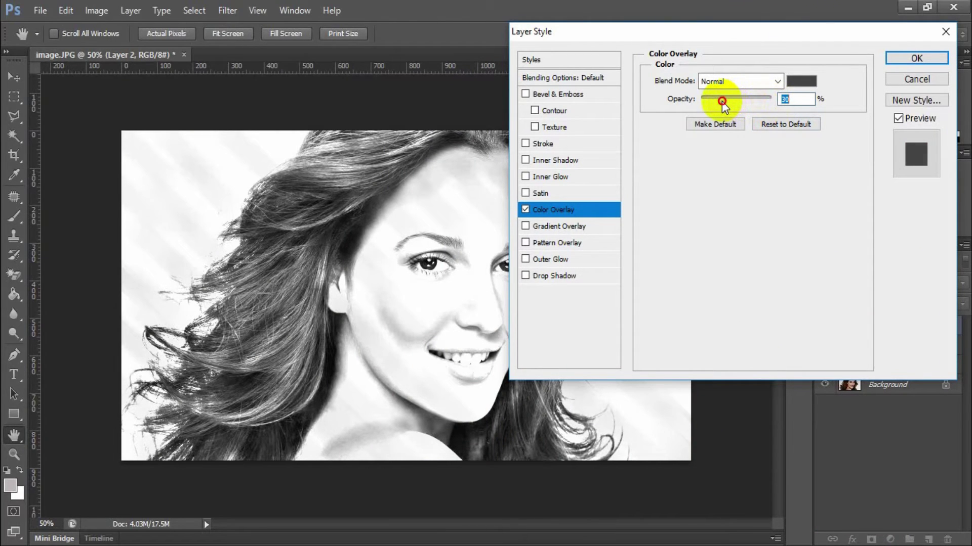
pyautogui.click(906, 58)
pyautogui.click(884, 285)
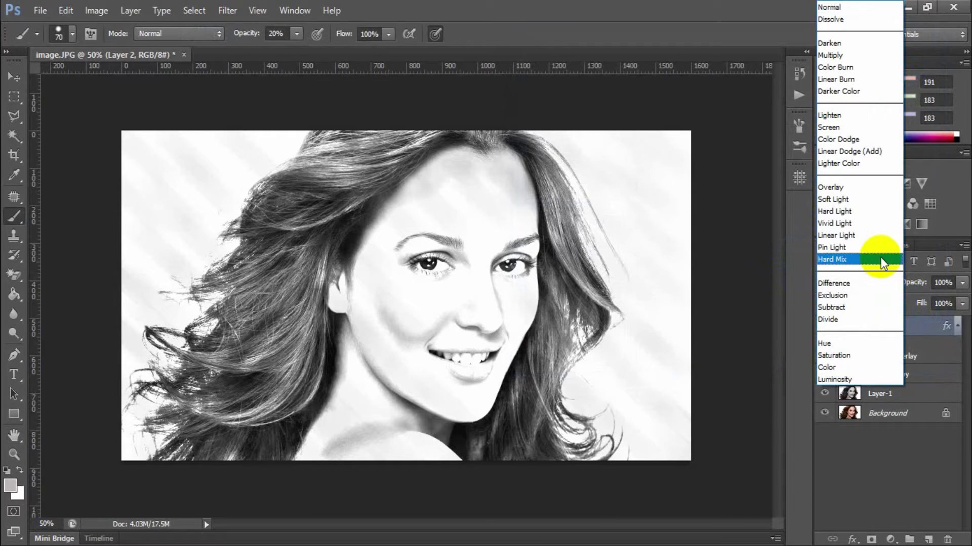
# Step: Set Layer 2 to Color Burn, then add a Levels layer with black input raised to 12
pyautogui.click(858, 70)
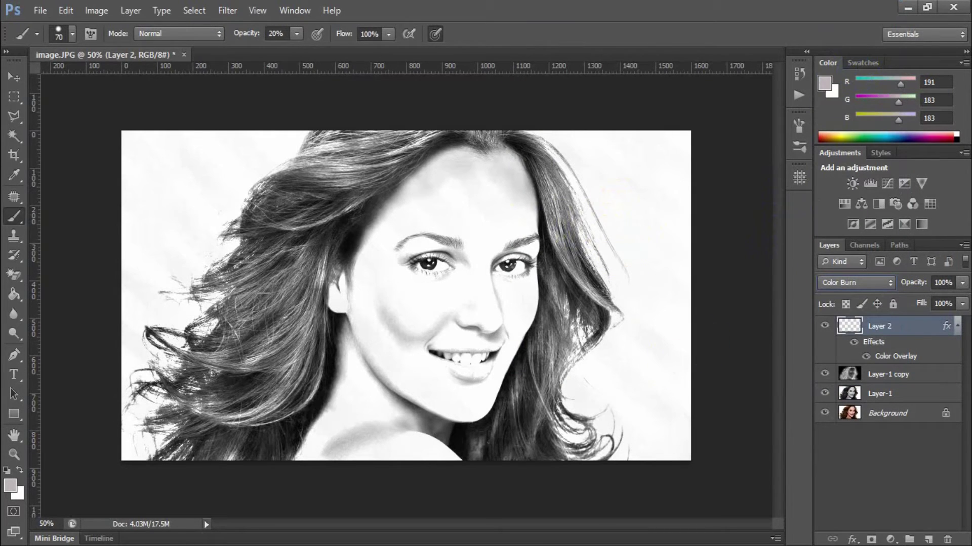
pyautogui.click(891, 540)
pyautogui.click(879, 285)
pyautogui.click(490, 425)
pyautogui.moveTo(534, 276); pyautogui.dragTo(618, 221)
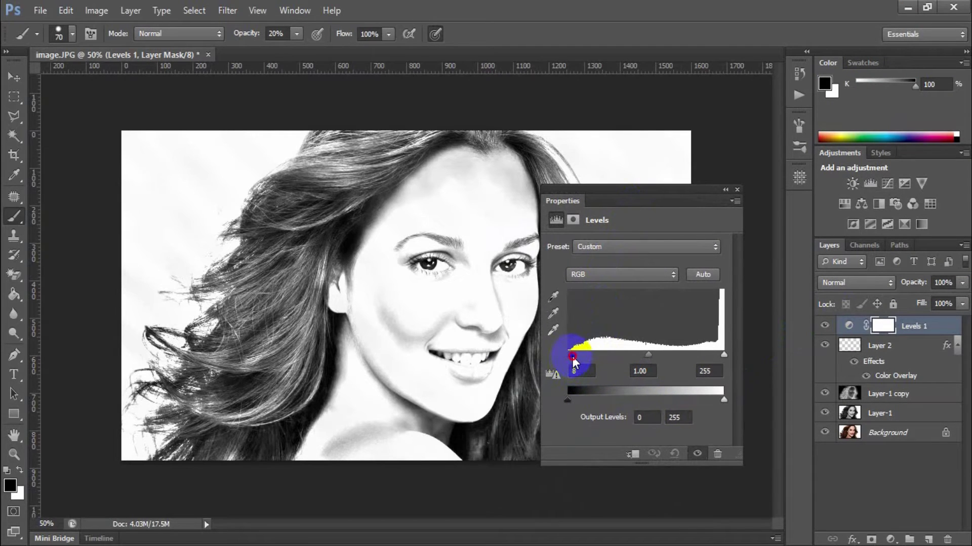
pyautogui.moveTo(572, 356)
pyautogui.mouseDown()
pyautogui.moveTo(584, 357)
pyautogui.moveTo(575, 352)
pyautogui.mouseUp()
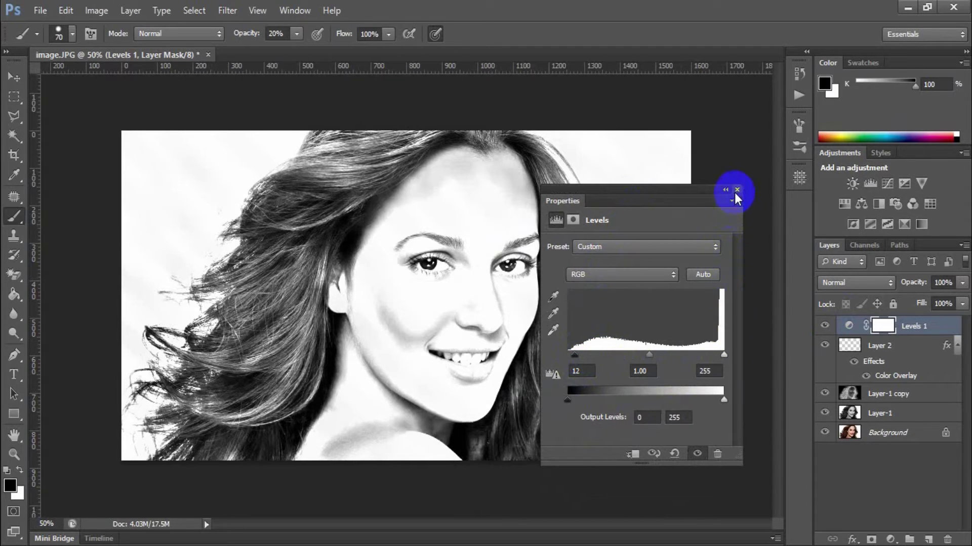
pyautogui.click(736, 190)
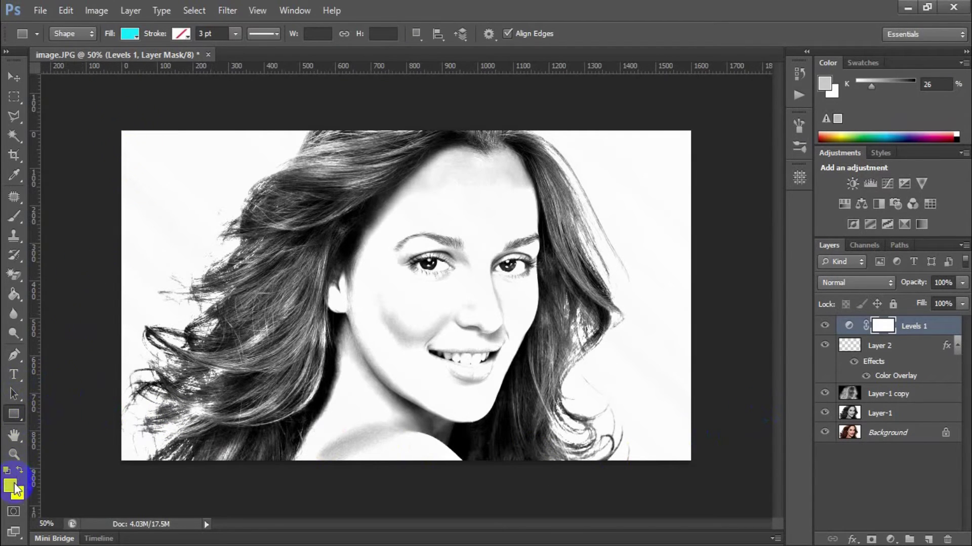
# Step: Draw a cyan rectangle covering the whole image and give Rectangle 1 a layer mask
pyautogui.moveTo(118, 128); pyautogui.dragTo(692, 463)
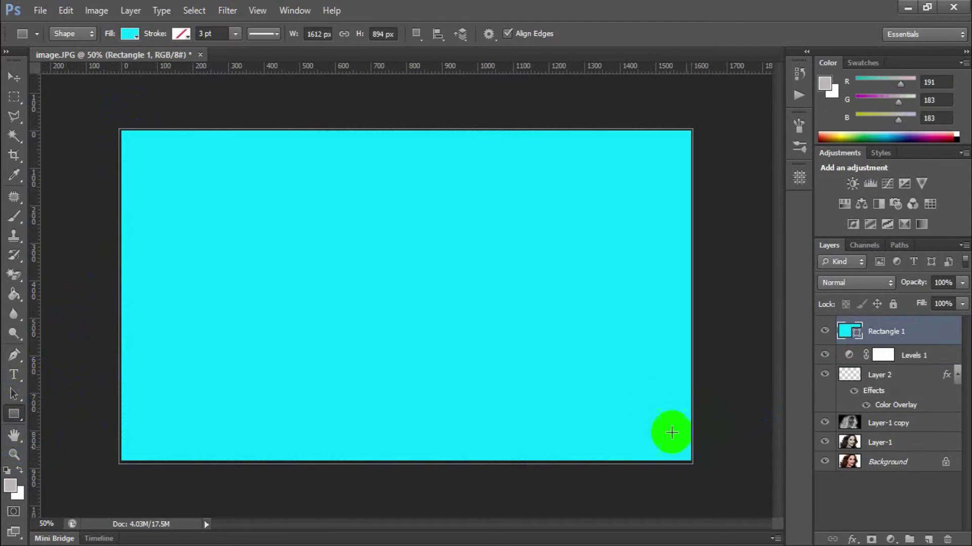
pyautogui.click(842, 331)
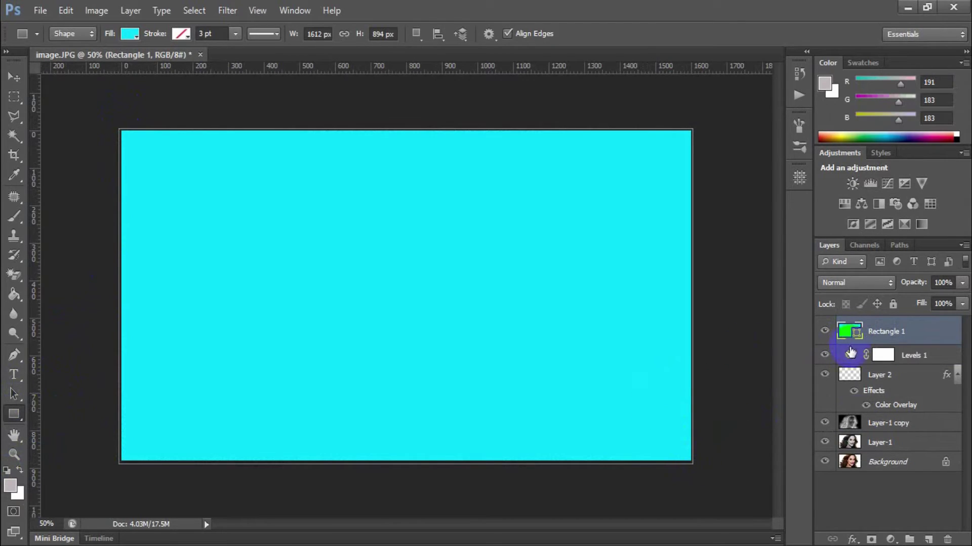
pyautogui.click(872, 540)
pyautogui.click(849, 333)
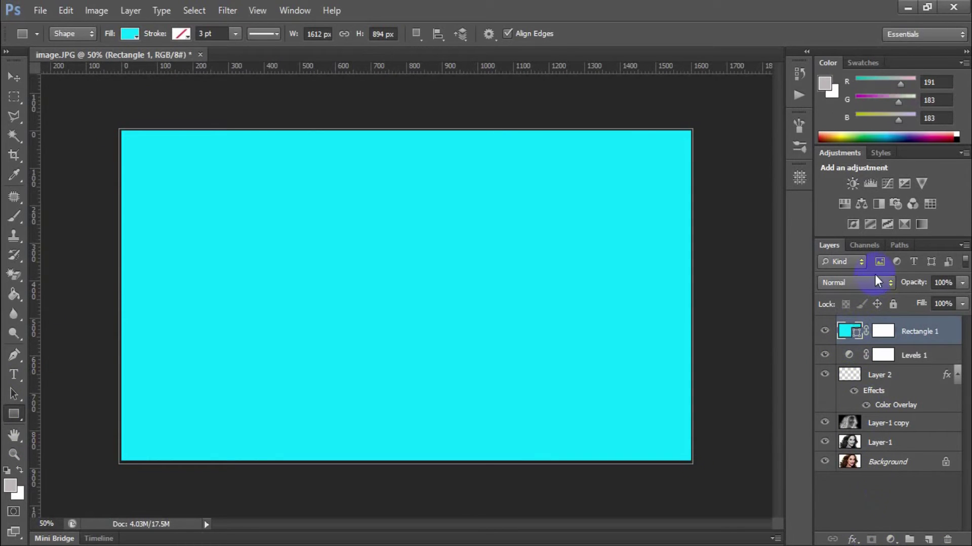
# Step: Set Rectangle 1 to Color blend mode at 20% opacity
pyautogui.click(879, 281)
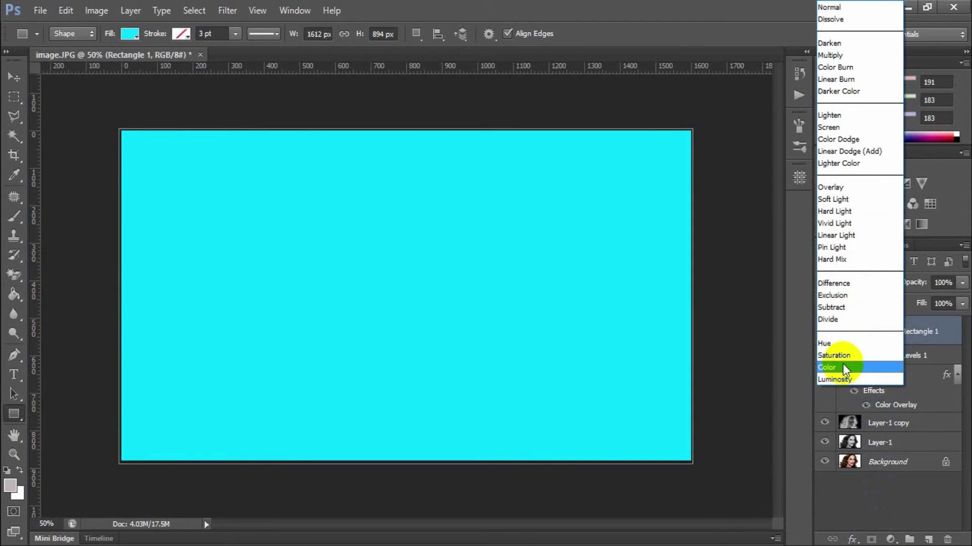
pyautogui.click(843, 366)
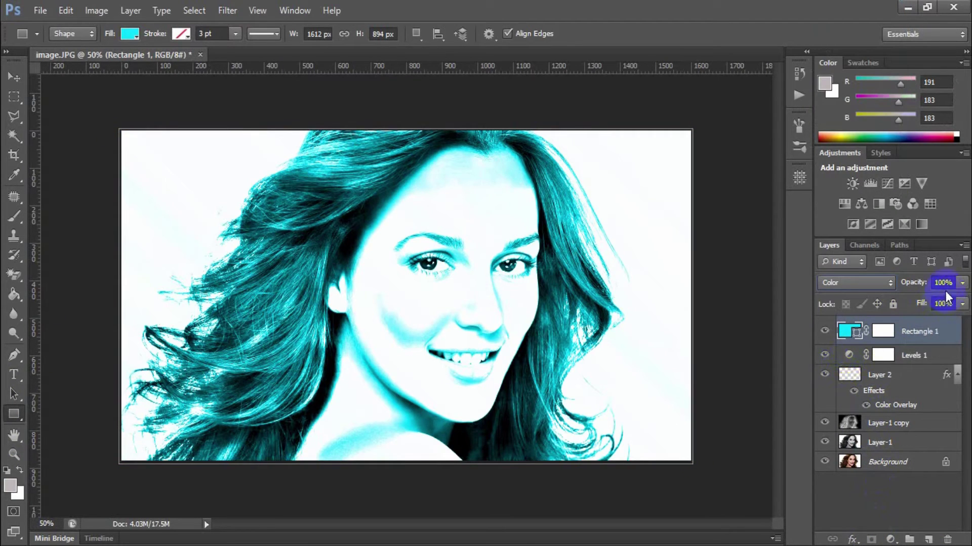
pyautogui.click(925, 284)
pyautogui.write('20')
pyautogui.press('Return')
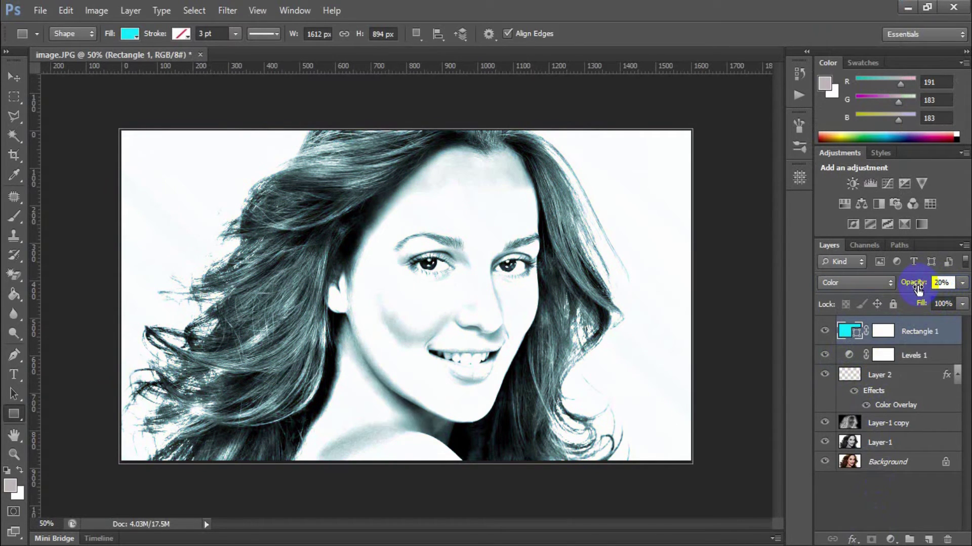
pyautogui.click(885, 490)
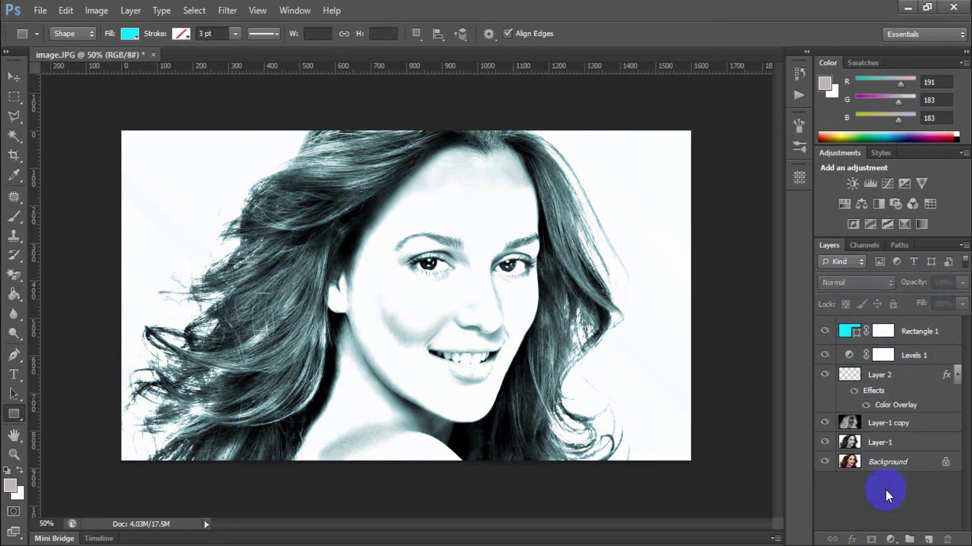
# Step: Recolour the Rectangle 1 tint fill from cyan to magenta #fc327e for a soft plum cast
pyautogui.click(845, 317)
pyautogui.doubleClick(849, 330)
pyautogui.press('Tab')
pyautogui.press('Tab')
pyautogui.press('Tab')
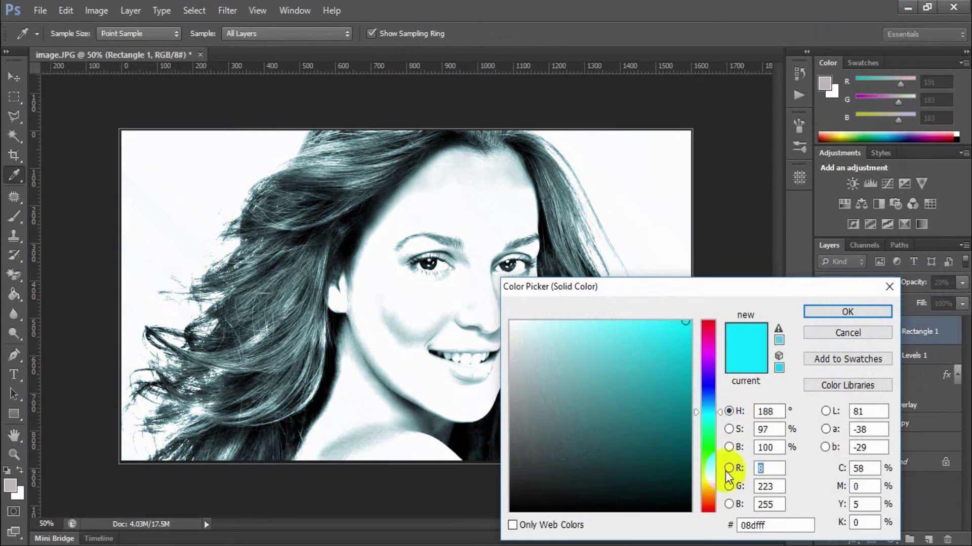
pyautogui.click(710, 445)
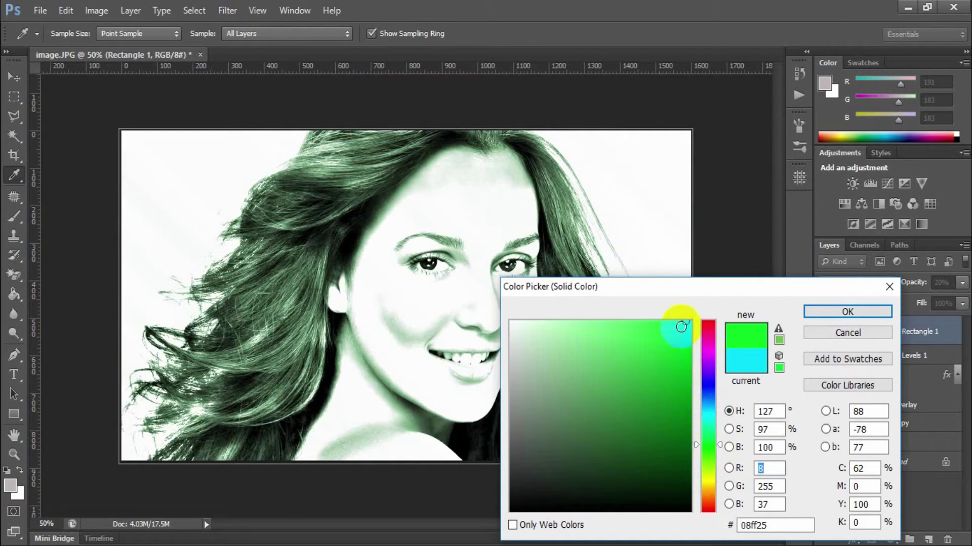
pyautogui.click(655, 323)
pyautogui.moveTo(655, 323); pyautogui.dragTo(655, 322)
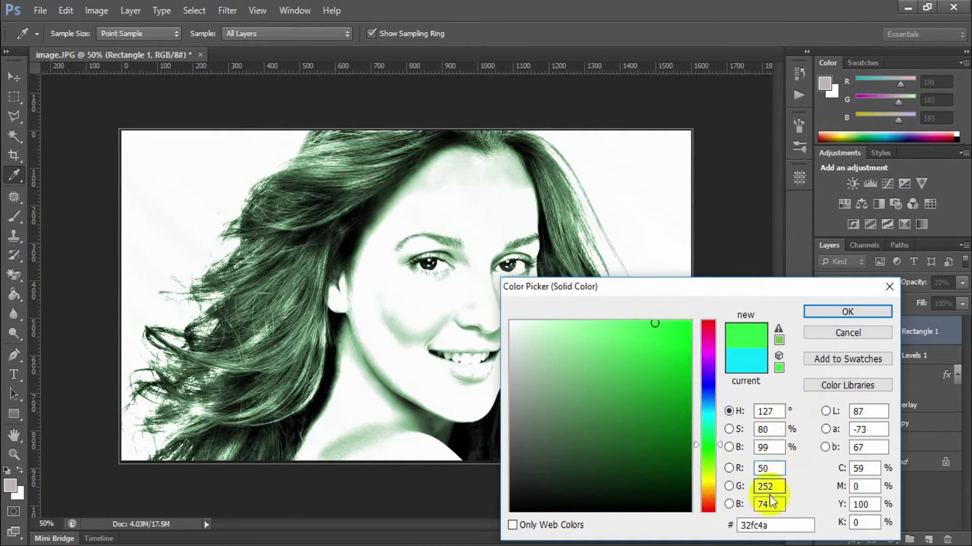
pyautogui.click(709, 377)
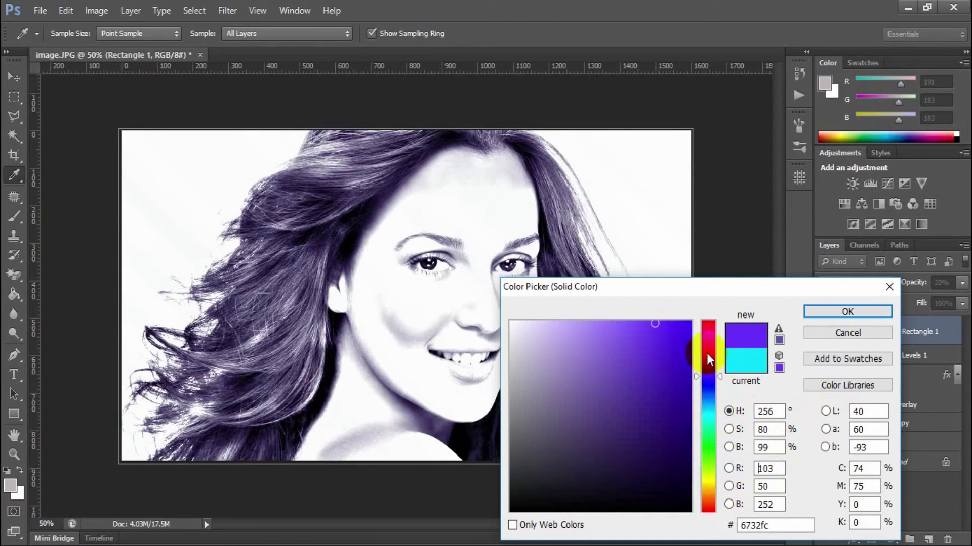
pyautogui.click(710, 333)
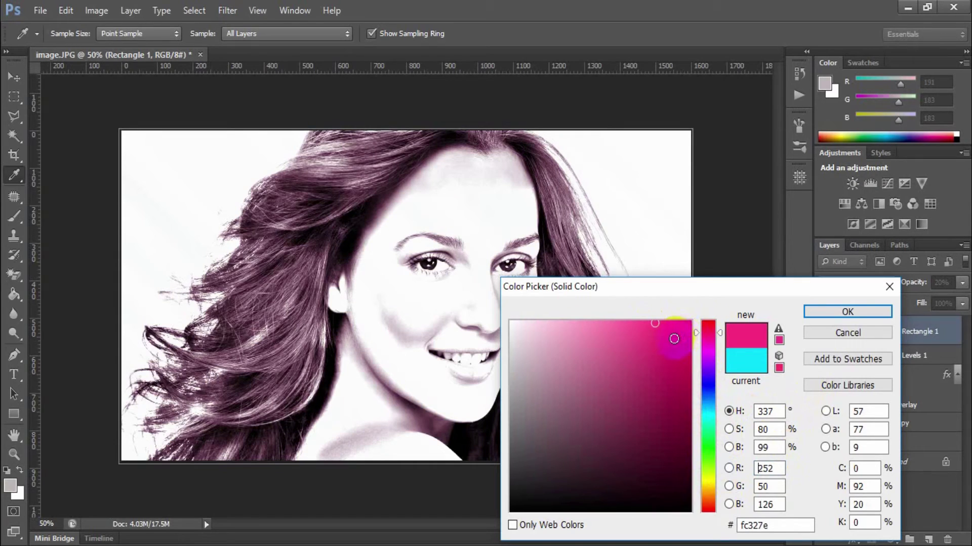
pyautogui.click(820, 311)
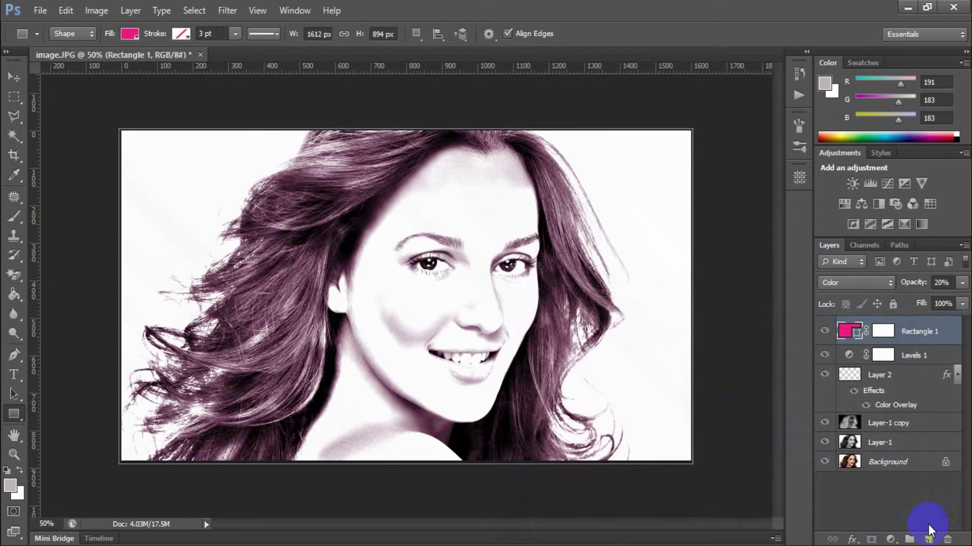
# Step: Add a Gradient fill layer using the Spectrum rainbow preset at a 63.43° angle
pyautogui.moveTo(889, 539); pyautogui.dragTo(876, 234)
pyautogui.click(753, 182)
pyautogui.click(768, 173)
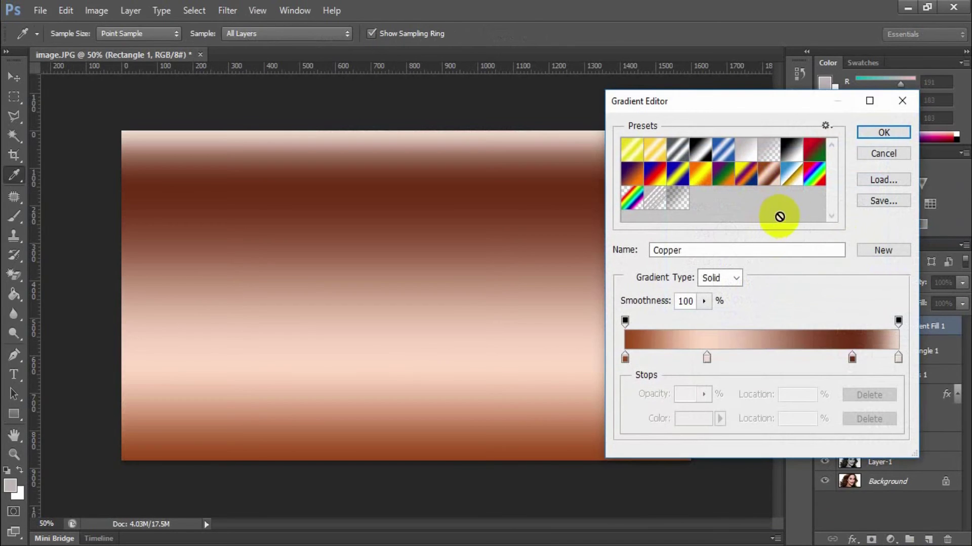
pyautogui.click(816, 186)
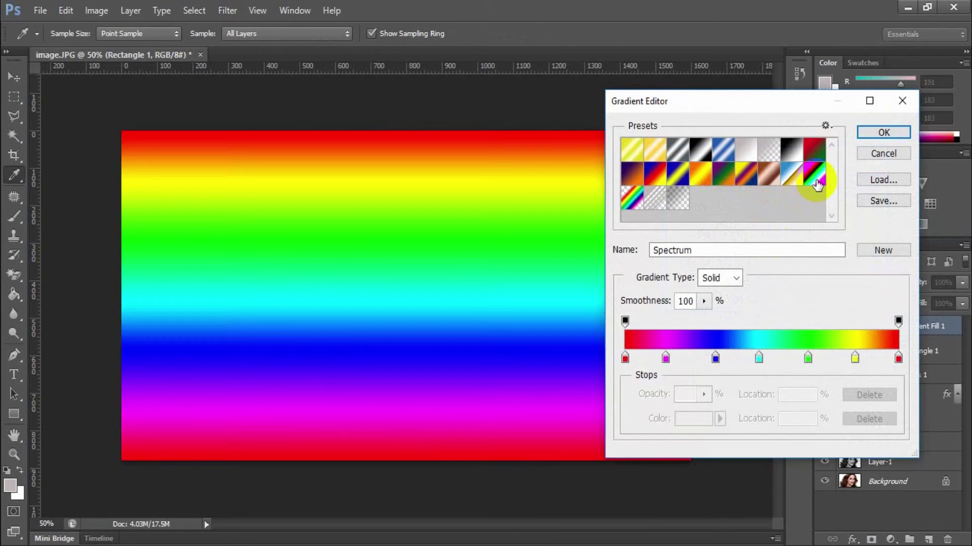
pyautogui.click(883, 132)
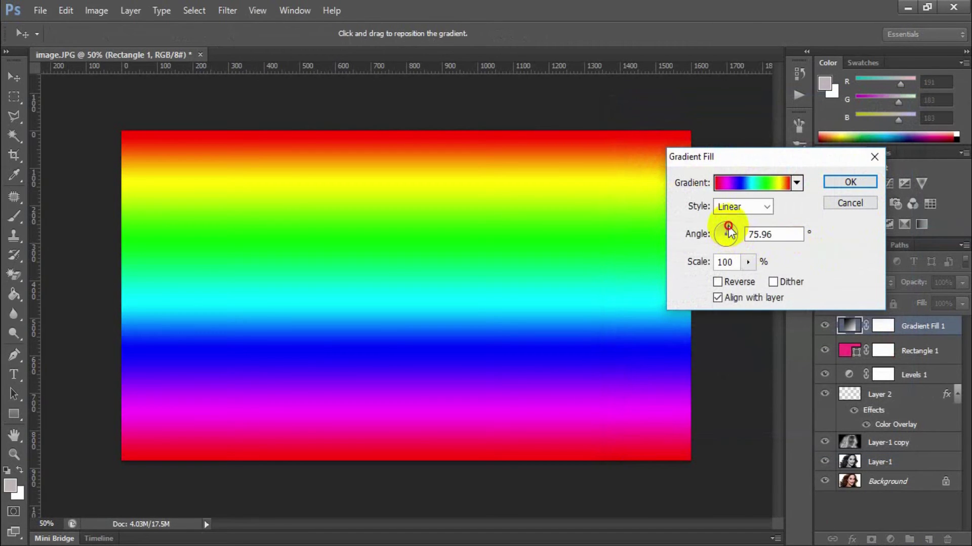
pyautogui.moveTo(729, 229); pyautogui.dragTo(727, 226)
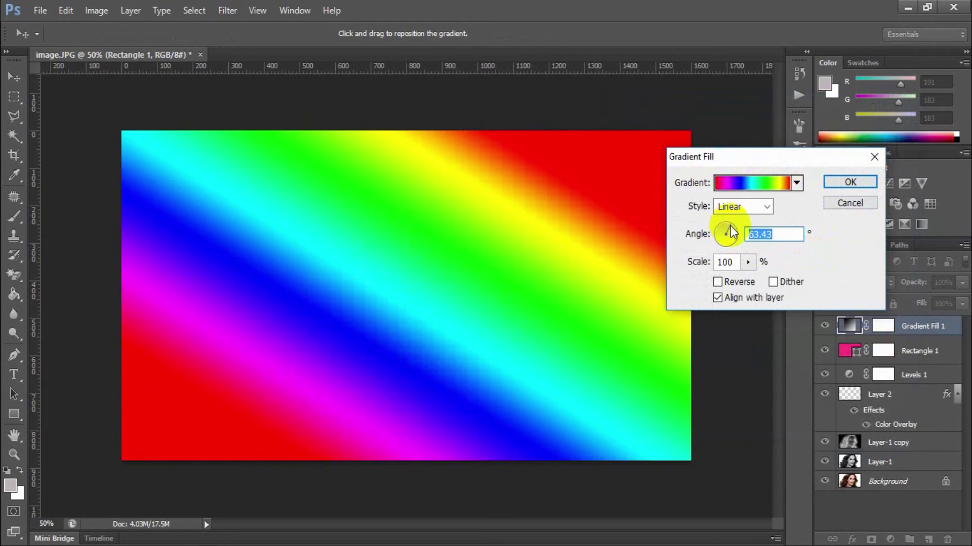
pyautogui.click(850, 183)
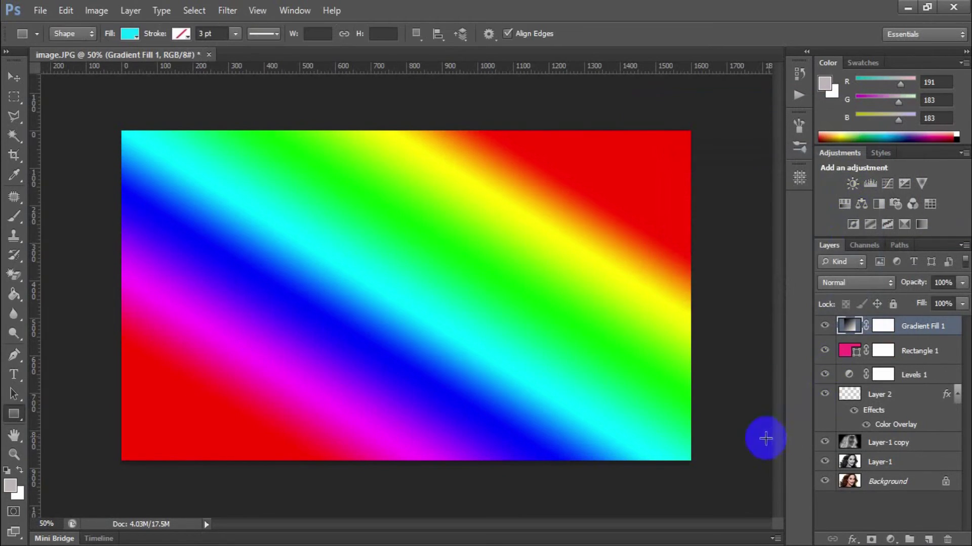
# Step: Set Gradient Fill 1 to Color blend mode at 20% opacity
pyautogui.click(884, 284)
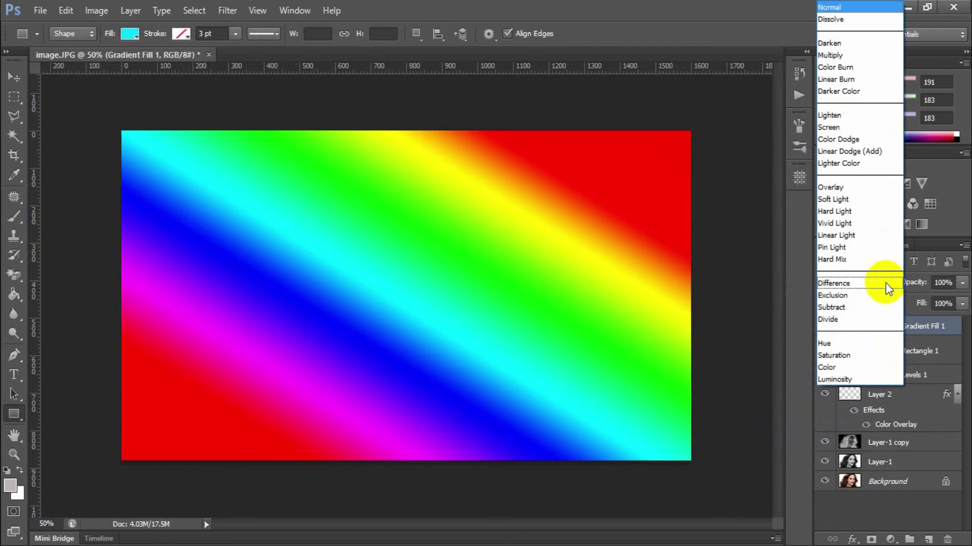
pyautogui.click(849, 367)
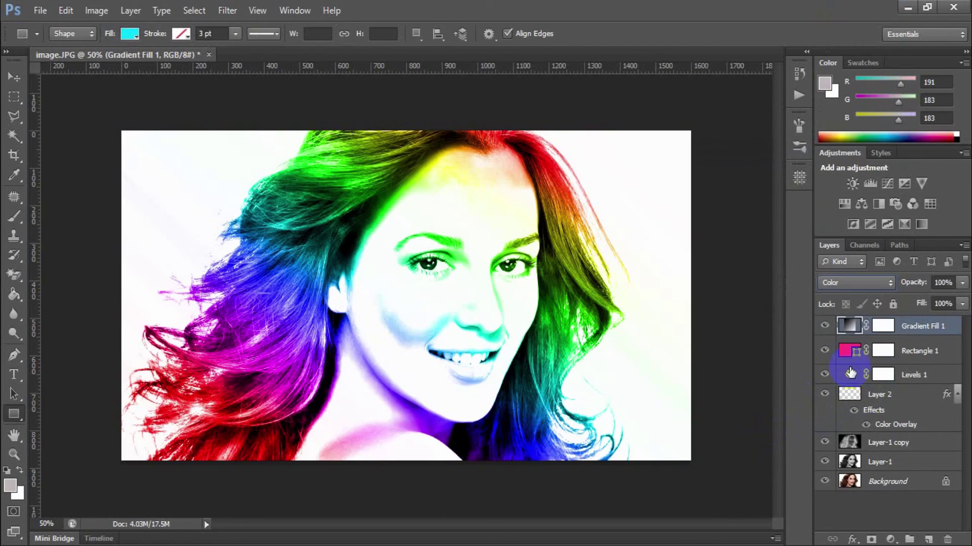
pyautogui.click(937, 283)
pyautogui.write('20')
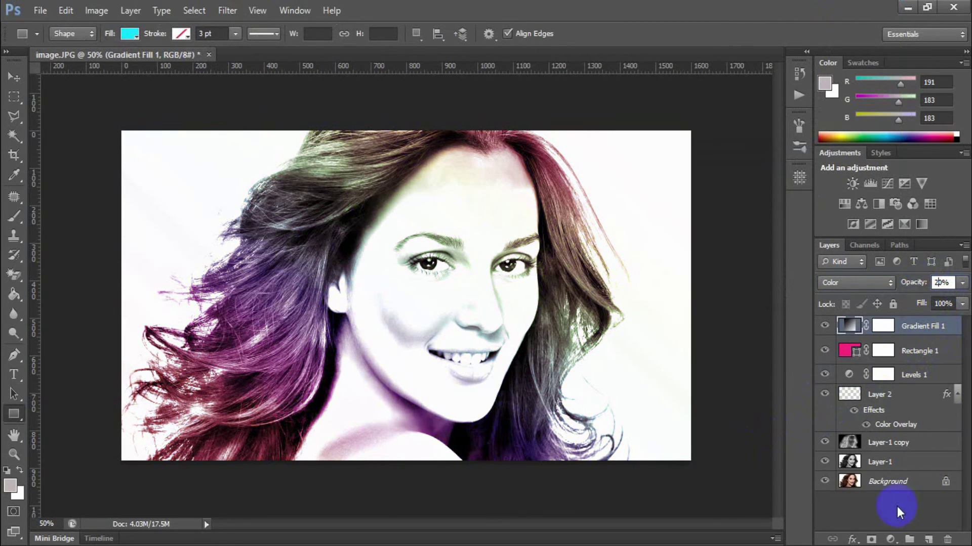
# Step: Hide Rectangle 1 and shift the rainbow gradient so green and purple sweep across the hair
pyautogui.click(823, 351)
pyautogui.doubleClick(851, 331)
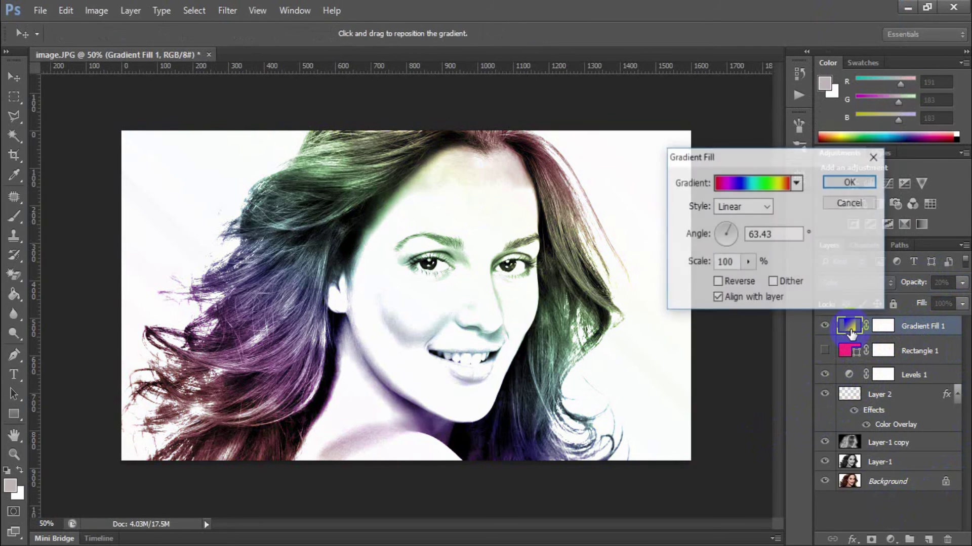
pyautogui.moveTo(503, 278); pyautogui.dragTo(562, 404)
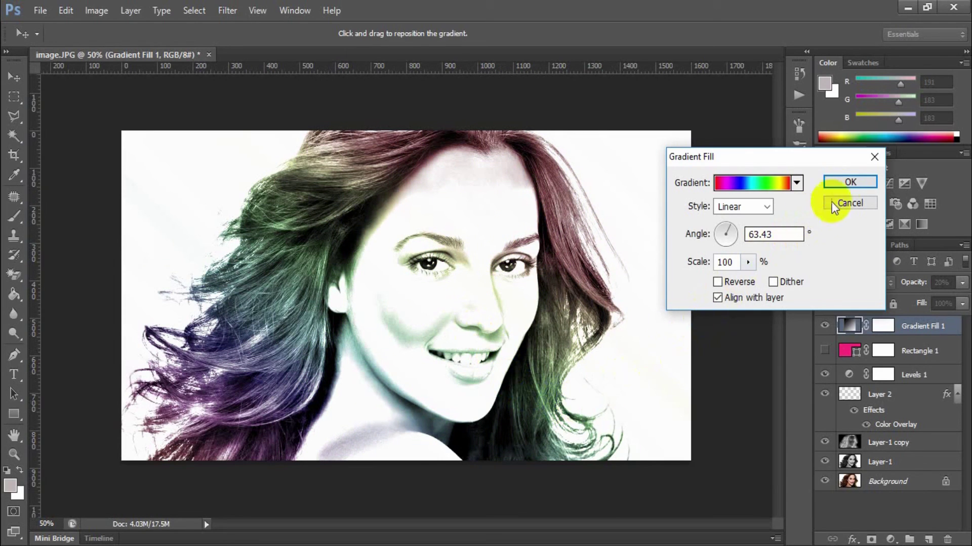
pyautogui.click(847, 184)
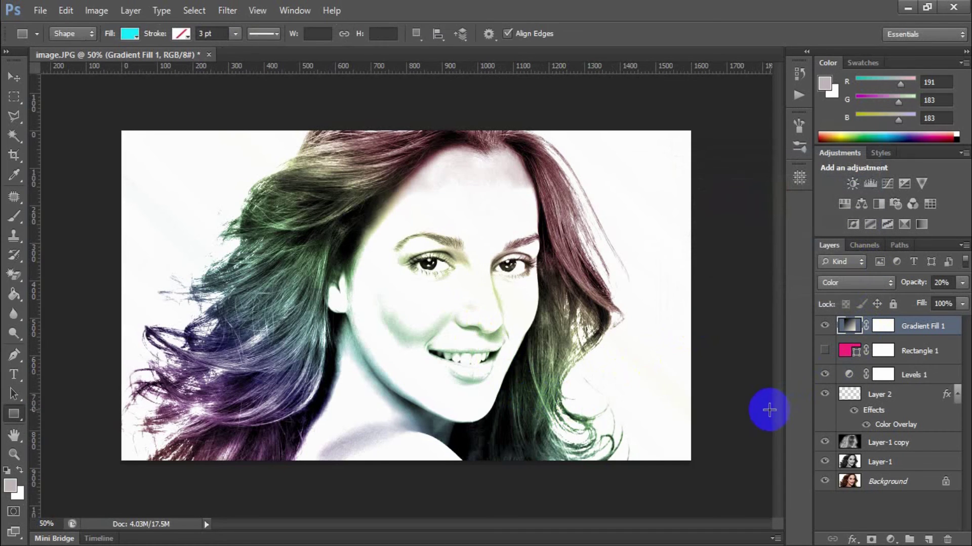
# Step: Export the image via Save for Web as PNG-24 named gradient.png
pyautogui.click(44, 9)
pyautogui.click(86, 215)
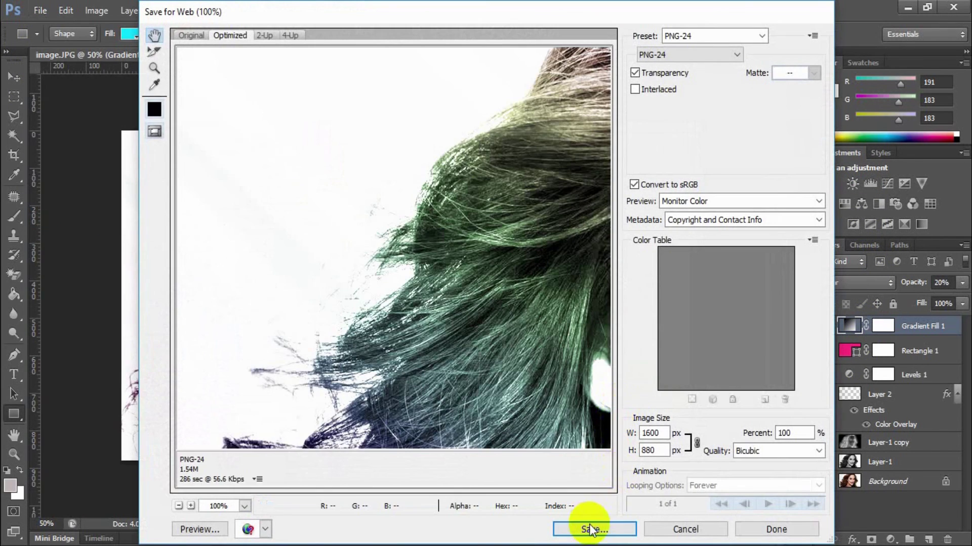
pyautogui.click(589, 528)
pyautogui.click(342, 424)
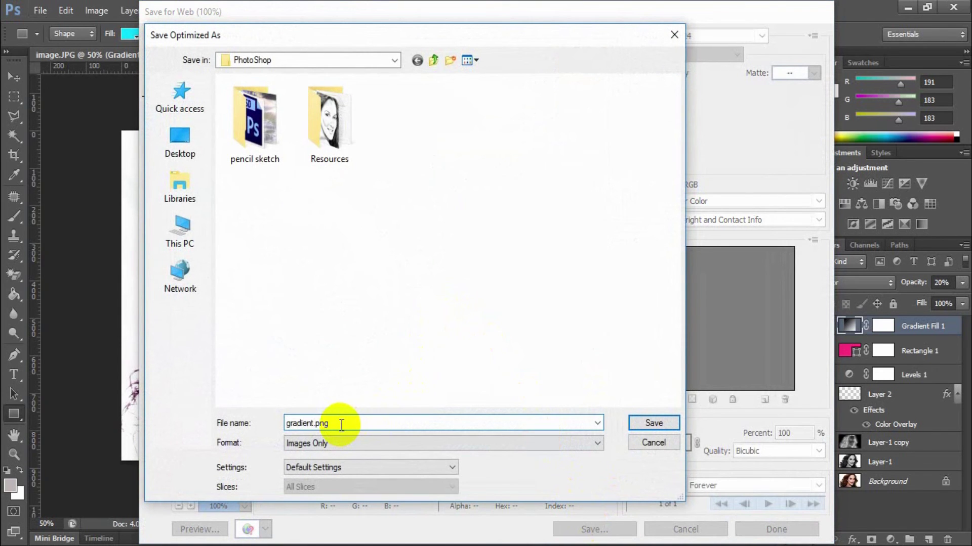
pyautogui.press('Return')
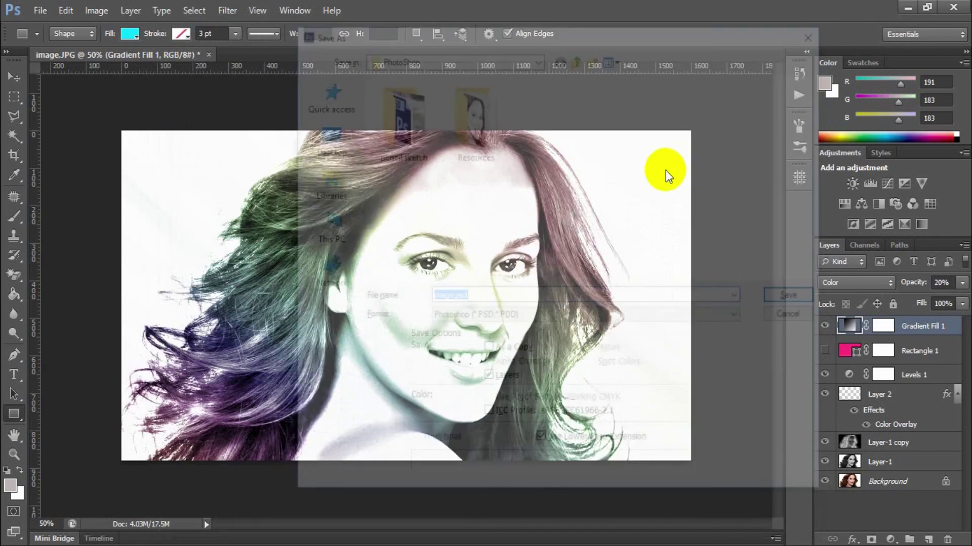
# Step: Save the layered document as pencil-gradient.psd with maximized compatibility
pyautogui.hotkey('ctrl', 'shift', 's')
pyautogui.click(495, 300)
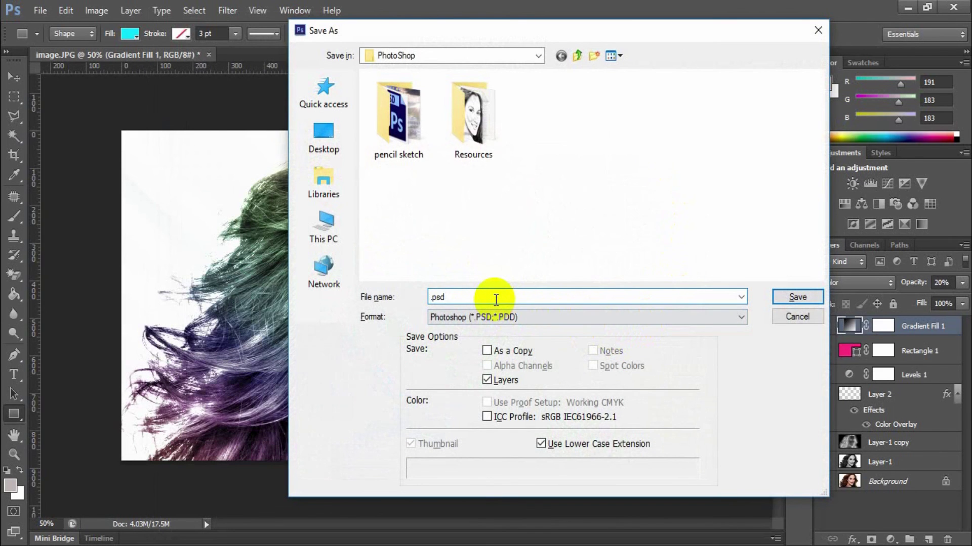
pyautogui.press('Return')
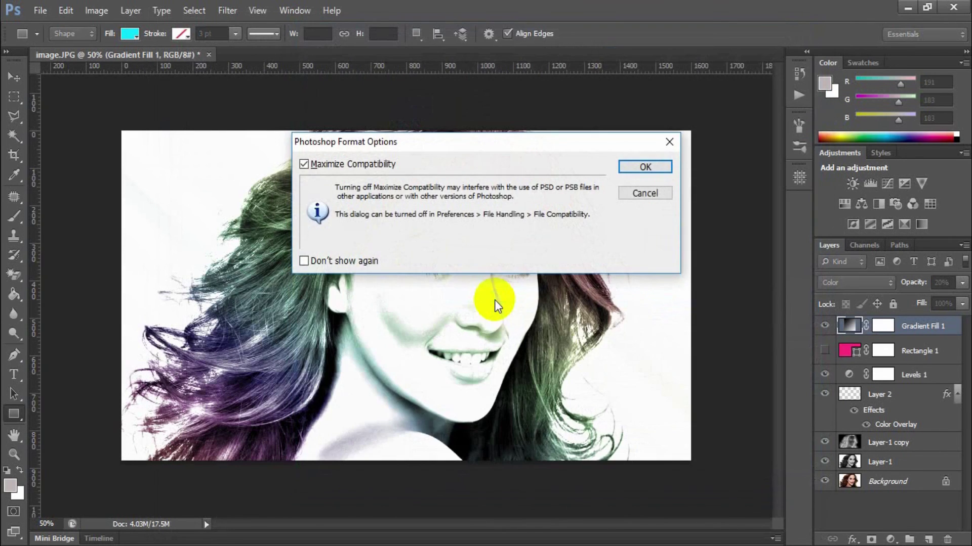
pyautogui.click(651, 167)
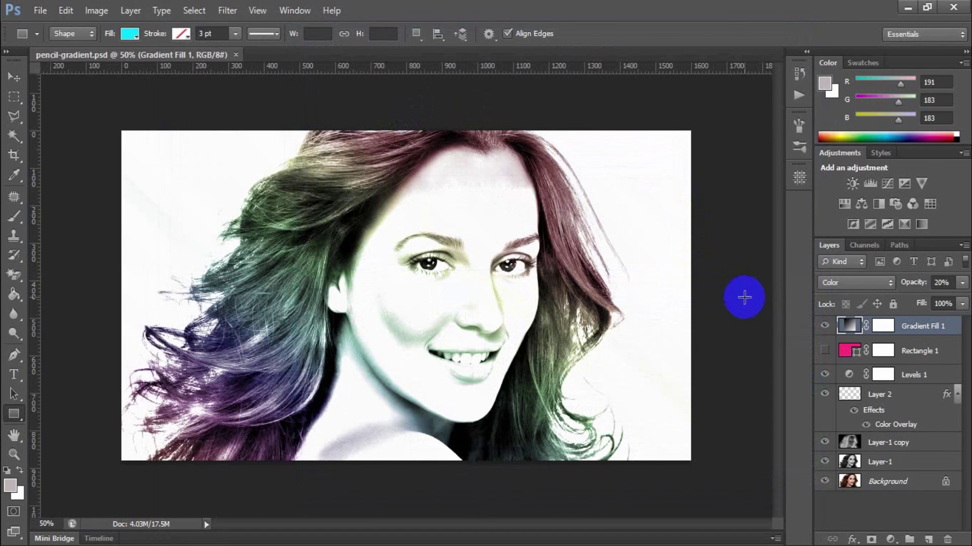